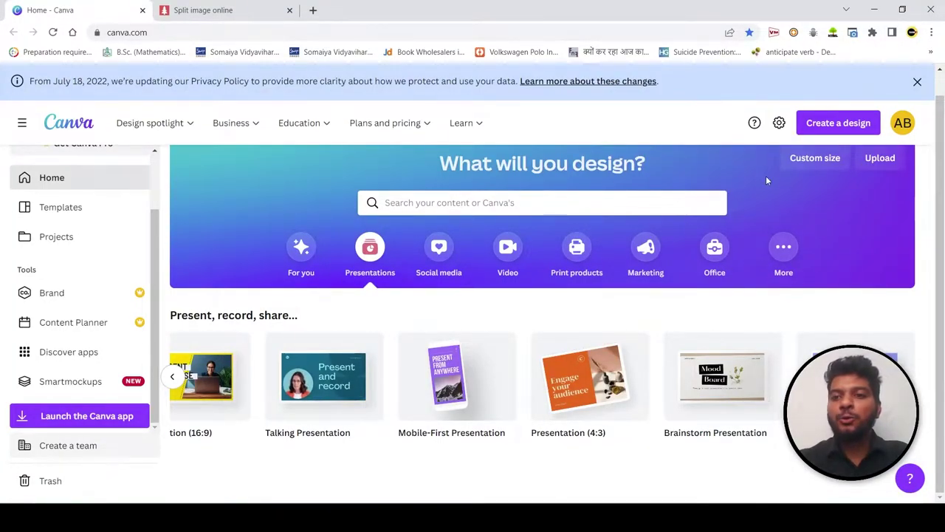
# - Bring up the design-type options on the Canva home page
pyautogui.moveTo(444, 342)
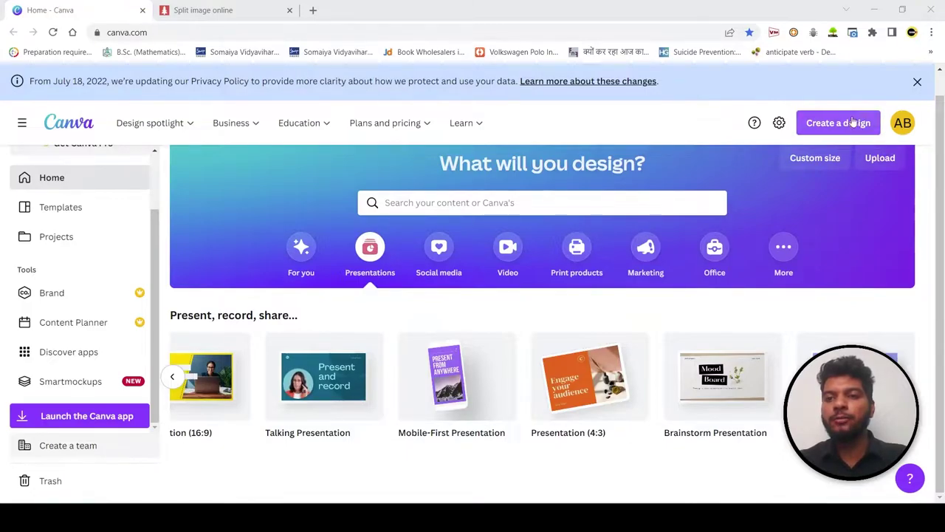
# - Start a custom-size design of 5000 × 1000 px
pyautogui.click(848, 130)
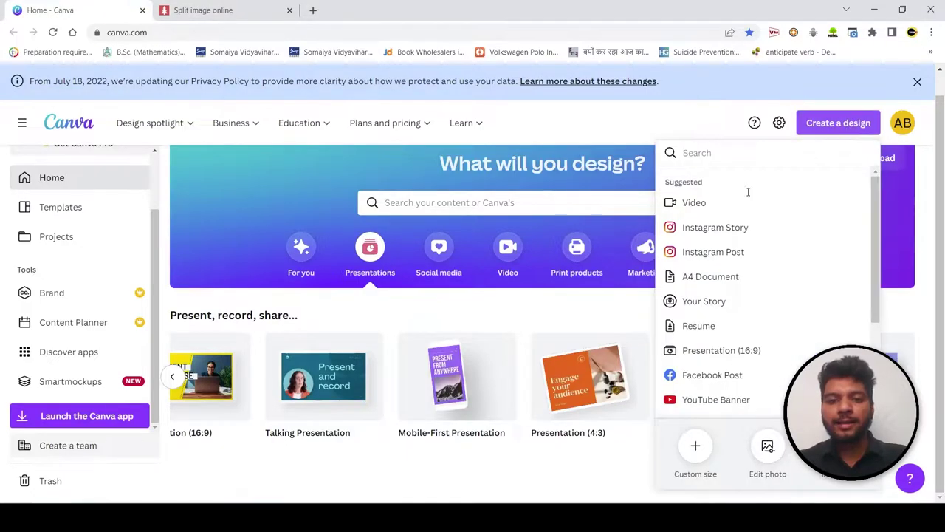
pyautogui.scroll(-2, 737, 242)
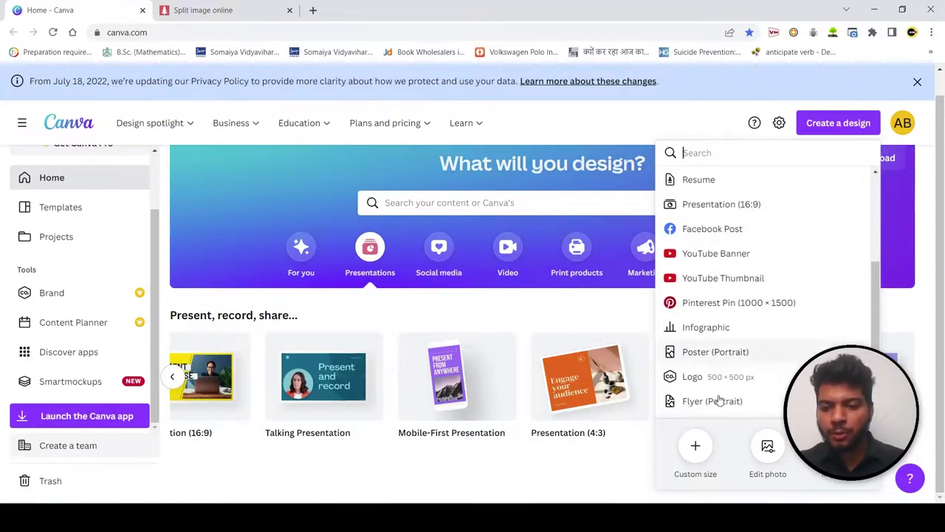
pyautogui.click(696, 448)
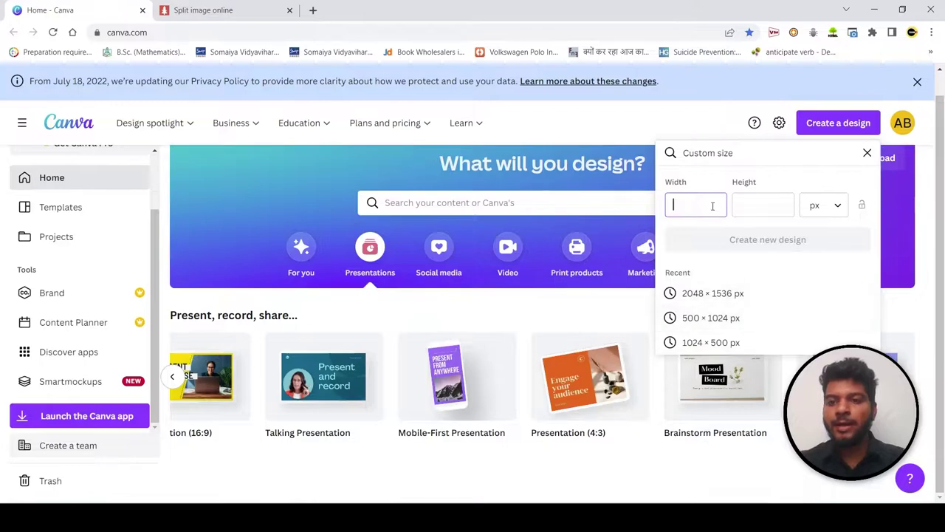
pyautogui.write('5000')
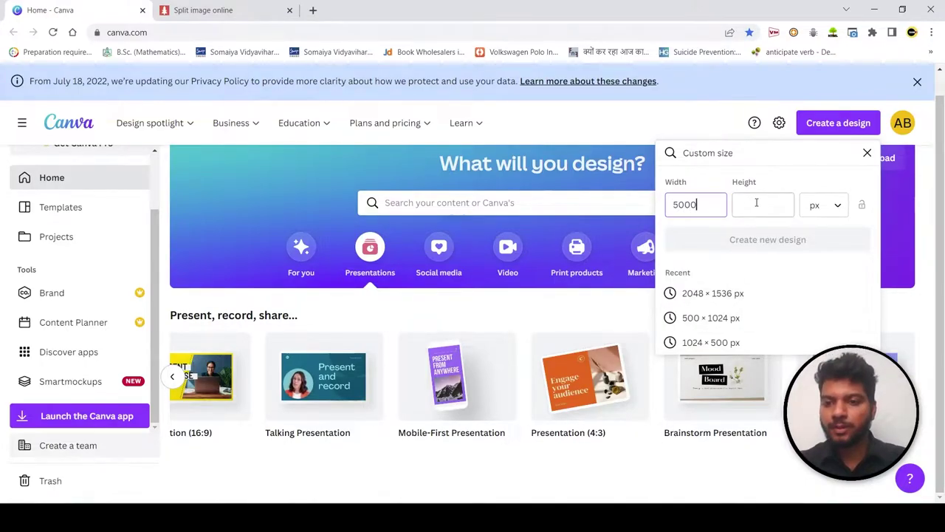
pyautogui.click(757, 202)
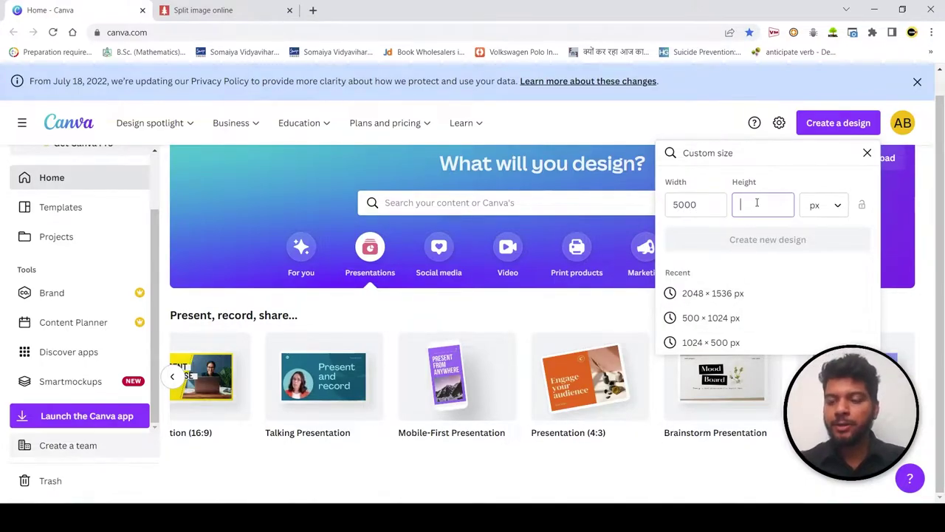
pyautogui.write('1000')
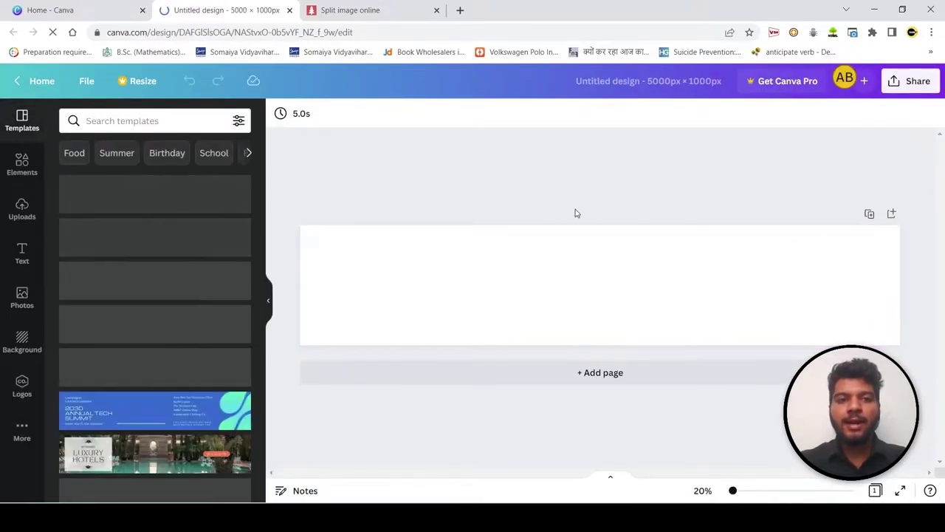
# - Turn on rulers and guides from the File menu
pyautogui.click(86, 91)
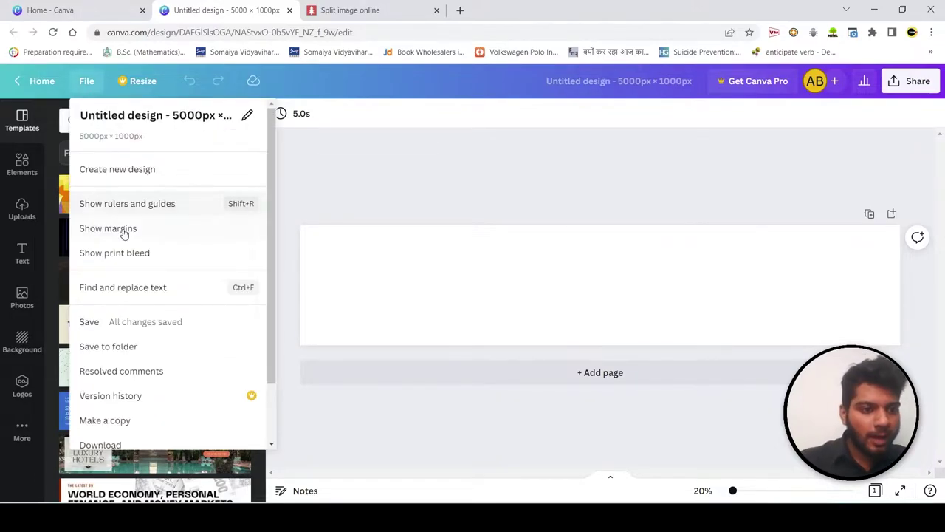
pyautogui.click(169, 203)
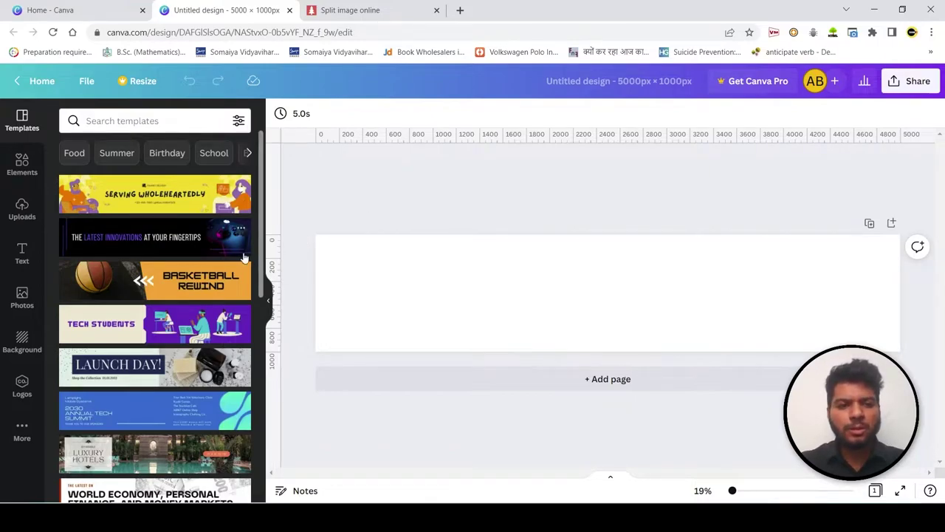
# - Drag four vertical guides onto the page at about 1000, 2000, 3000 and 4000 px
pyautogui.moveTo(274, 242); pyautogui.dragTo(433, 245)
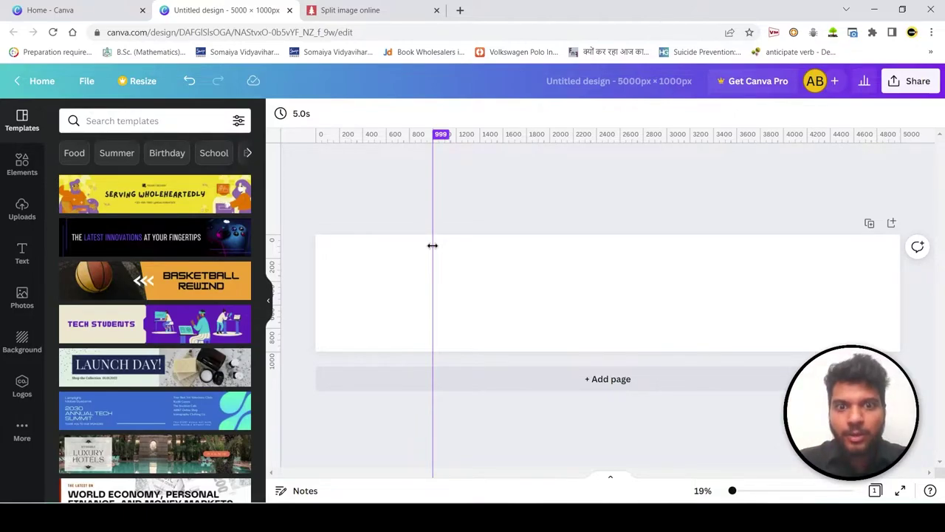
pyautogui.moveTo(434, 252); pyautogui.dragTo(434, 252)
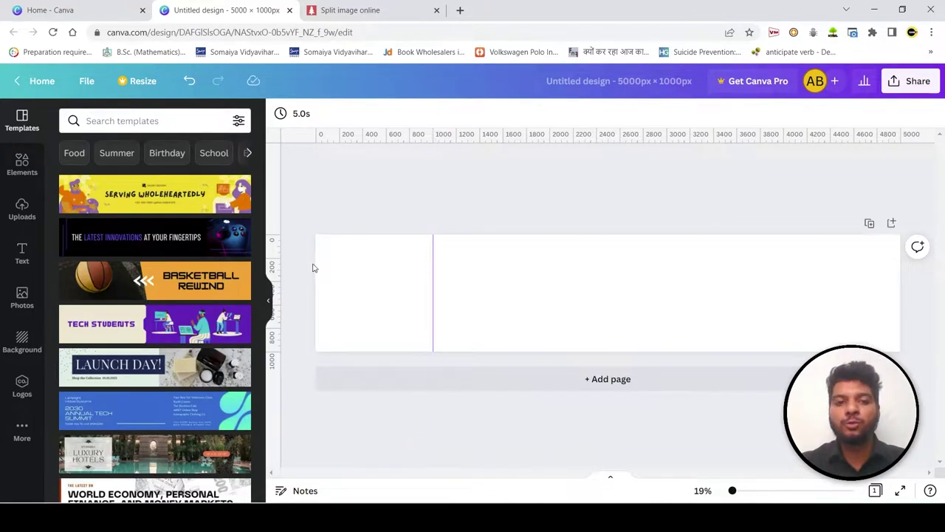
pyautogui.moveTo(275, 262); pyautogui.dragTo(550, 260)
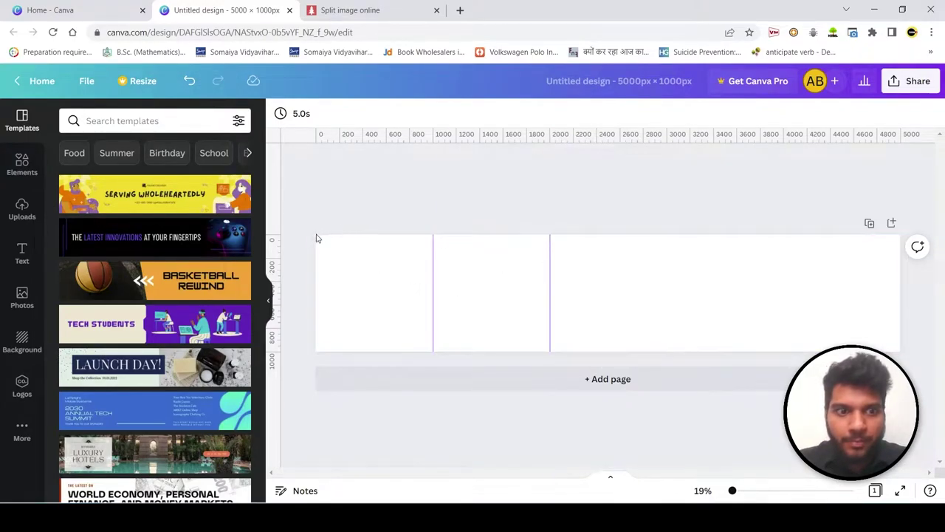
pyautogui.moveTo(275, 238); pyautogui.dragTo(667, 246)
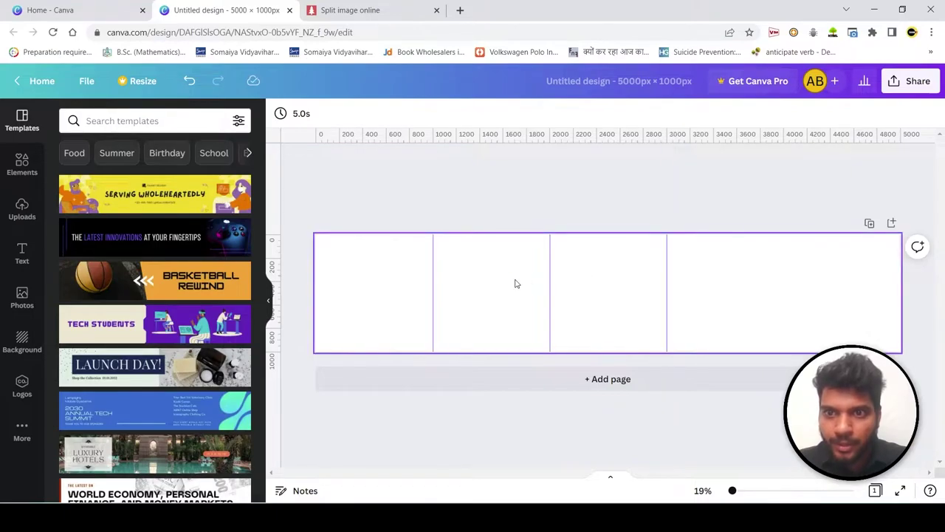
pyautogui.moveTo(271, 260); pyautogui.dragTo(784, 261)
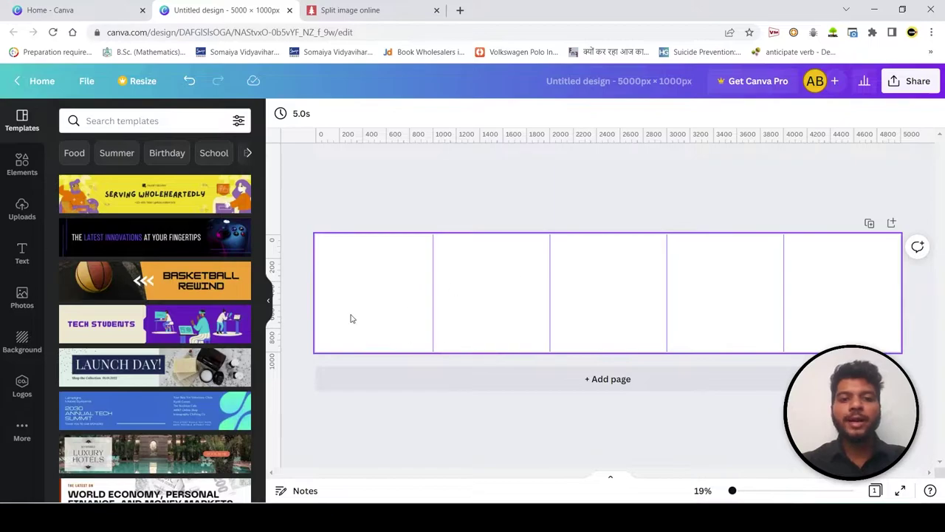
pyautogui.click(109, 122)
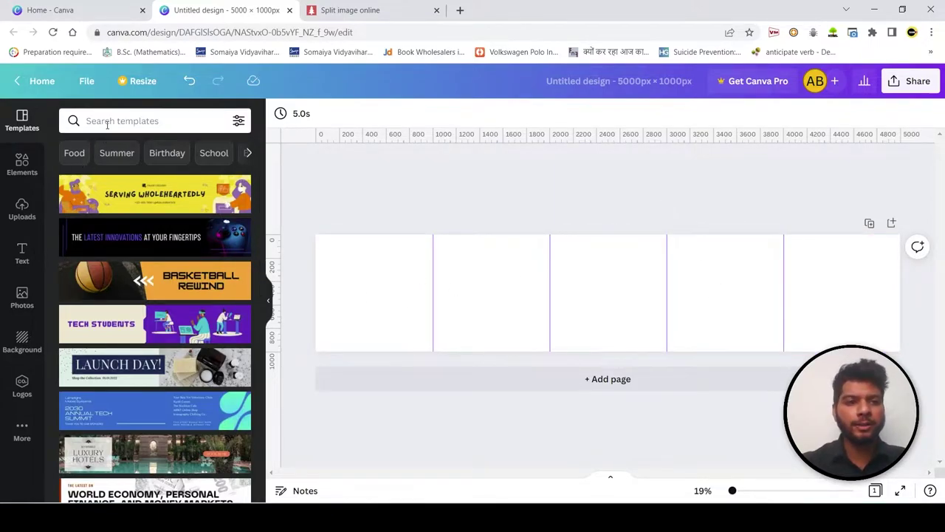
# - Search Elements for 'arrow' and add a straight arrow line to the page
pyautogui.click(337, 177)
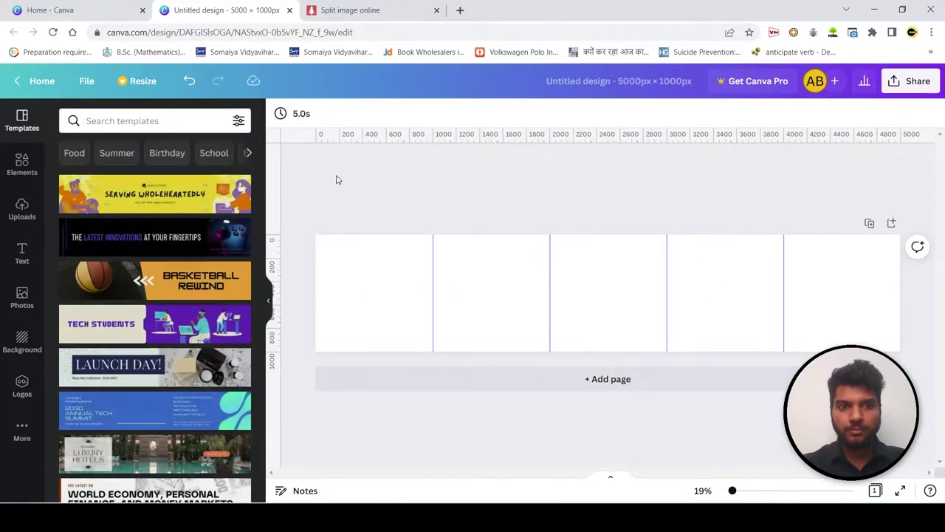
pyautogui.click(116, 120)
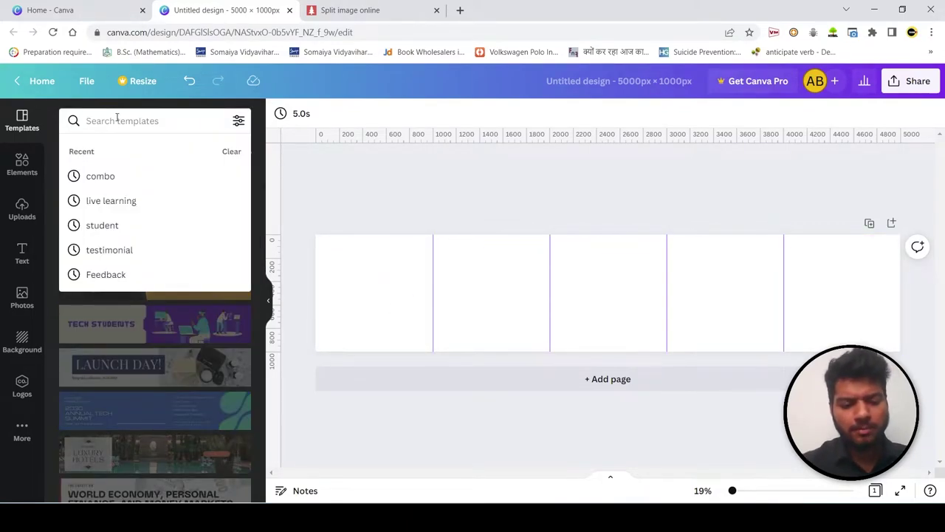
pyautogui.write('ar')
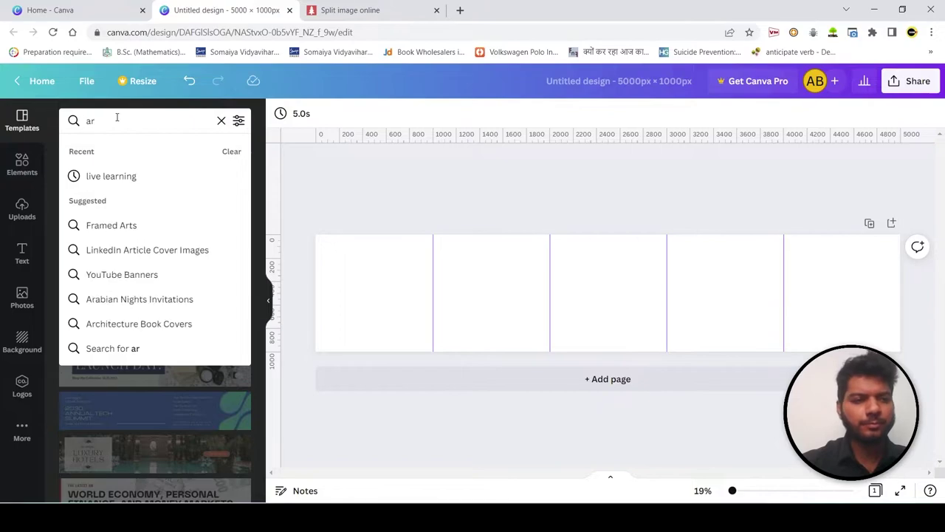
pyautogui.write('row')
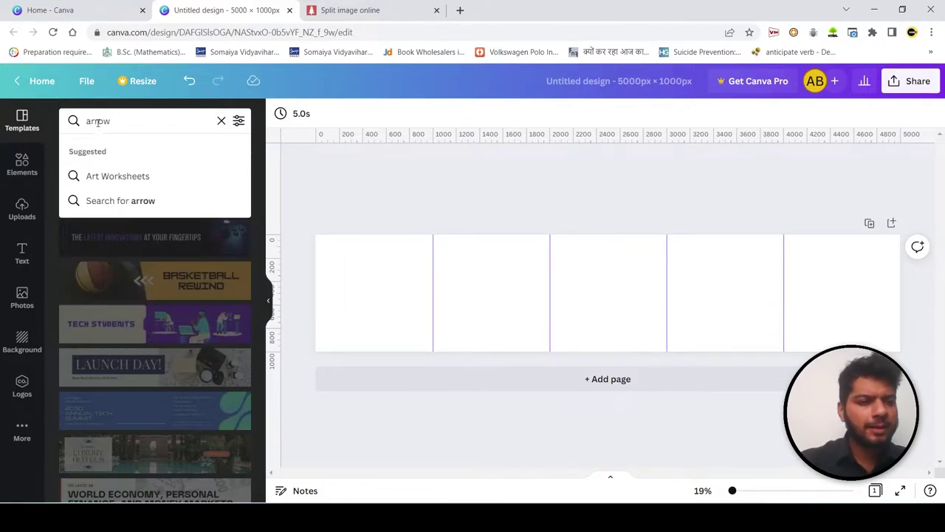
pyautogui.click(22, 163)
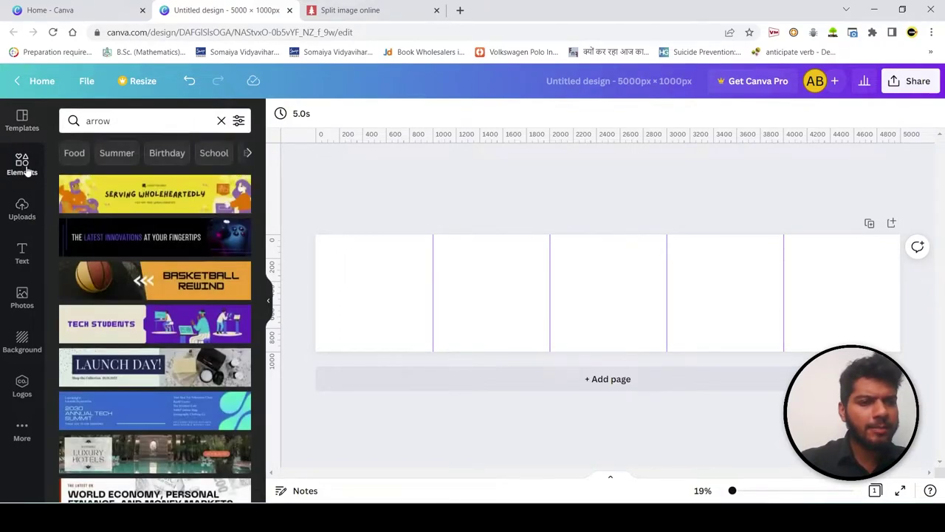
pyautogui.click(135, 121)
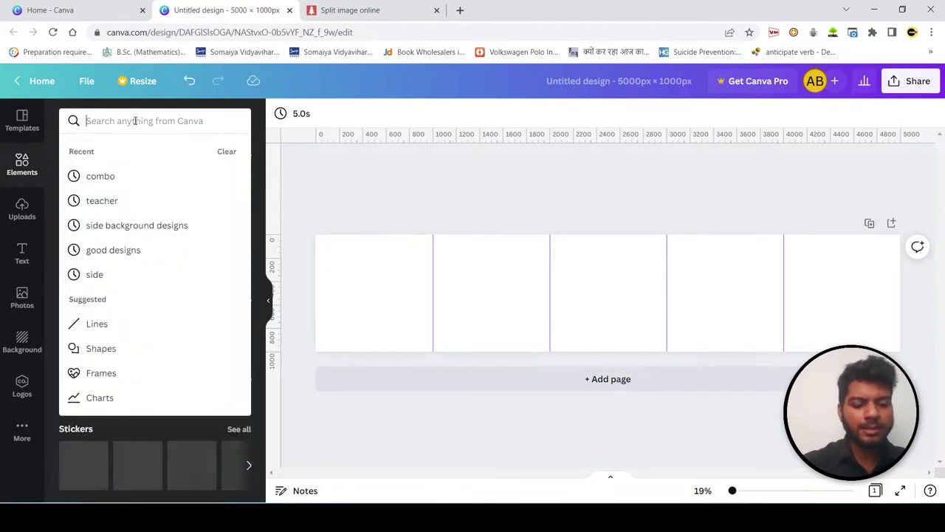
pyautogui.write('arrow')
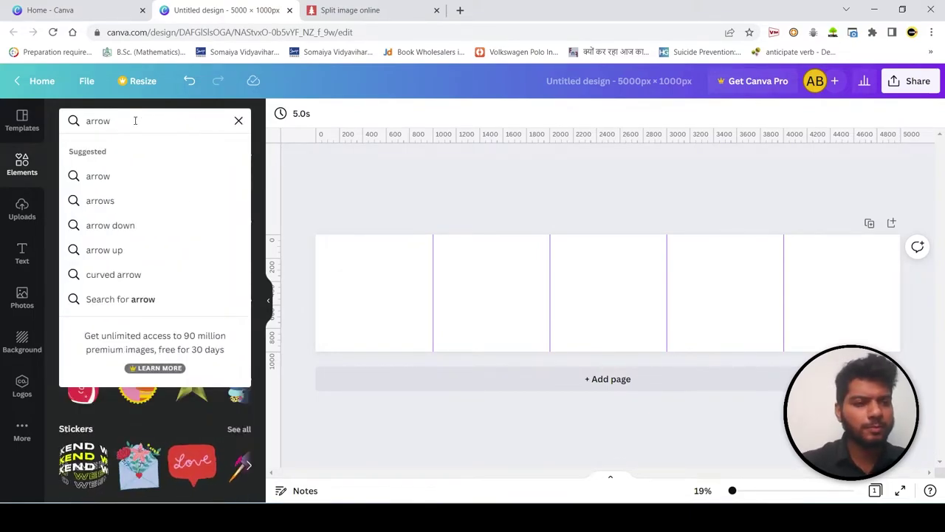
pyautogui.click(111, 177)
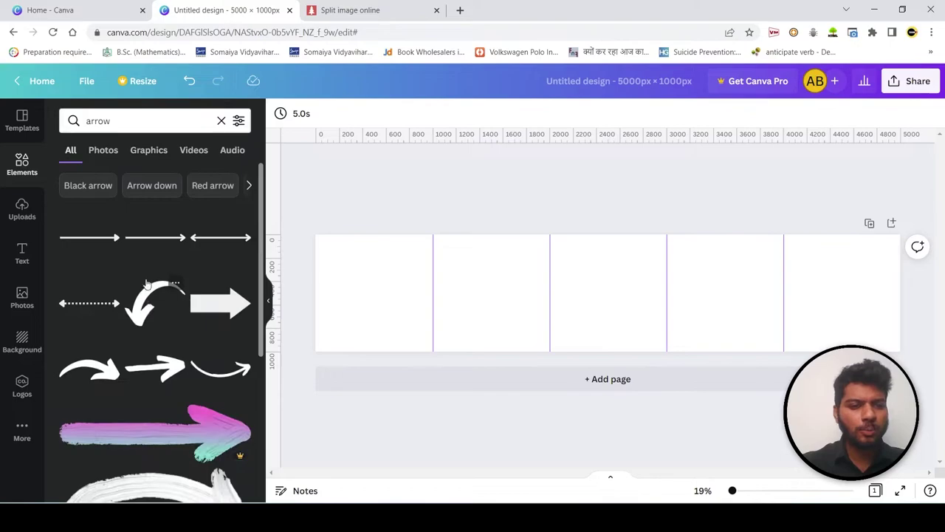
pyautogui.click(107, 242)
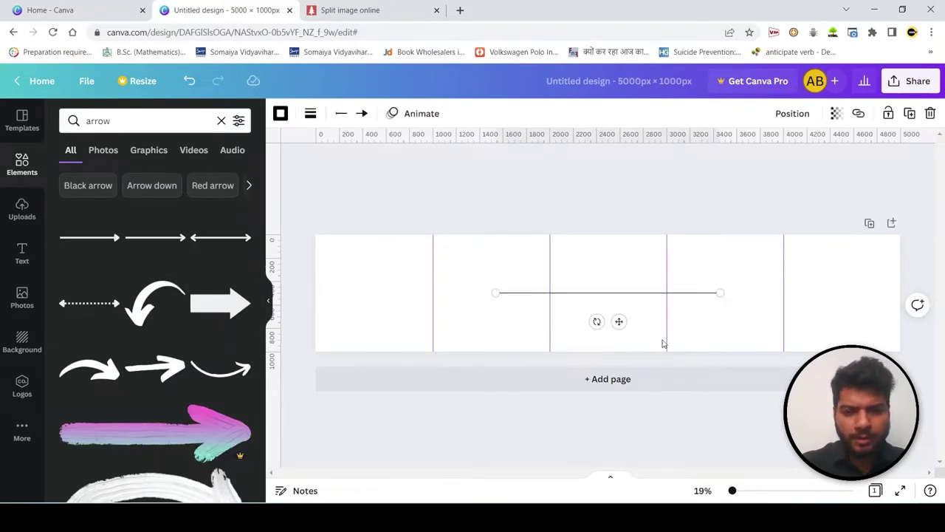
# - Shorten the arrow line at the bottom left and place copies across the first four sections
pyautogui.moveTo(652, 296); pyautogui.dragTo(492, 320)
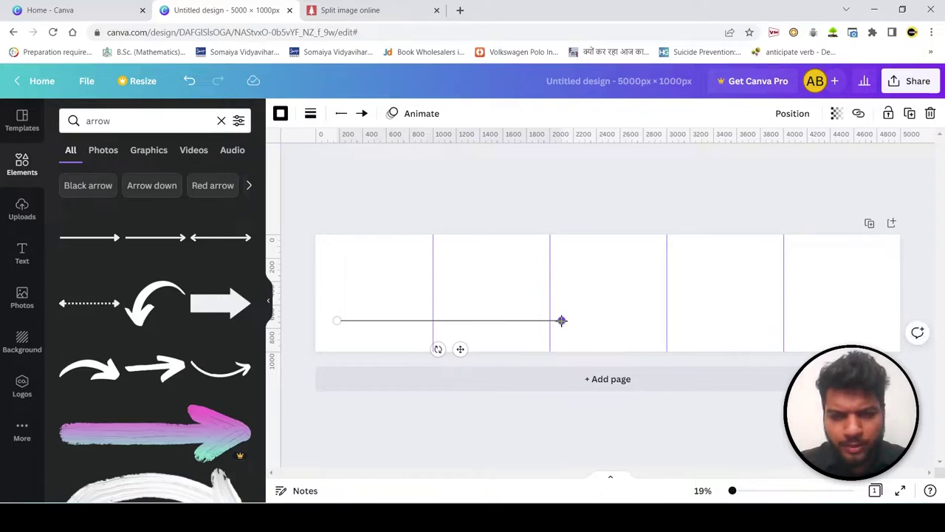
pyautogui.moveTo(561, 320); pyautogui.dragTo(428, 336)
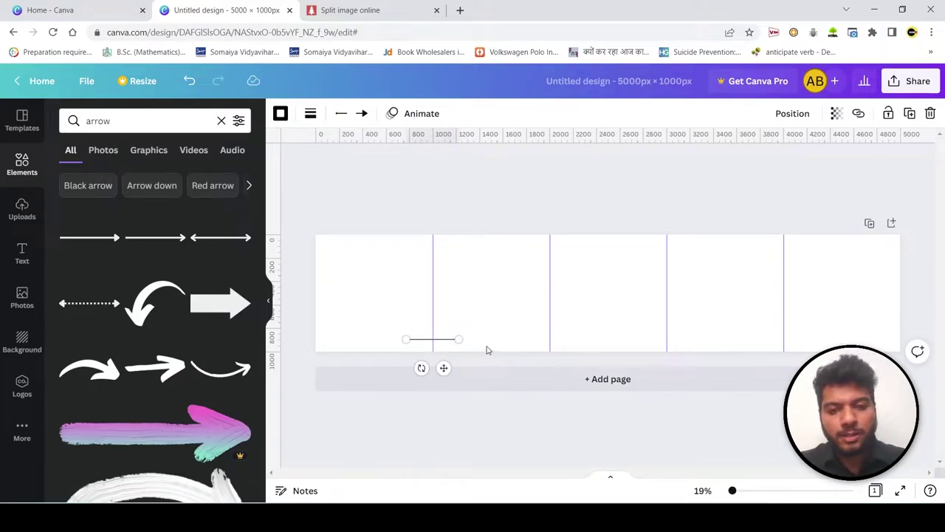
pyautogui.moveTo(444, 367); pyautogui.dragTo(555, 362)
pyautogui.click(443, 341)
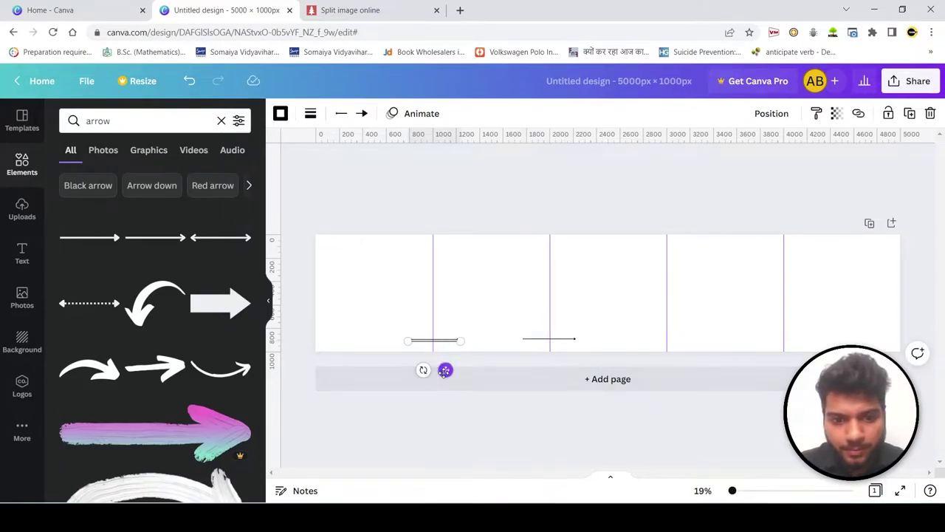
pyautogui.moveTo(445, 369); pyautogui.dragTo(664, 365)
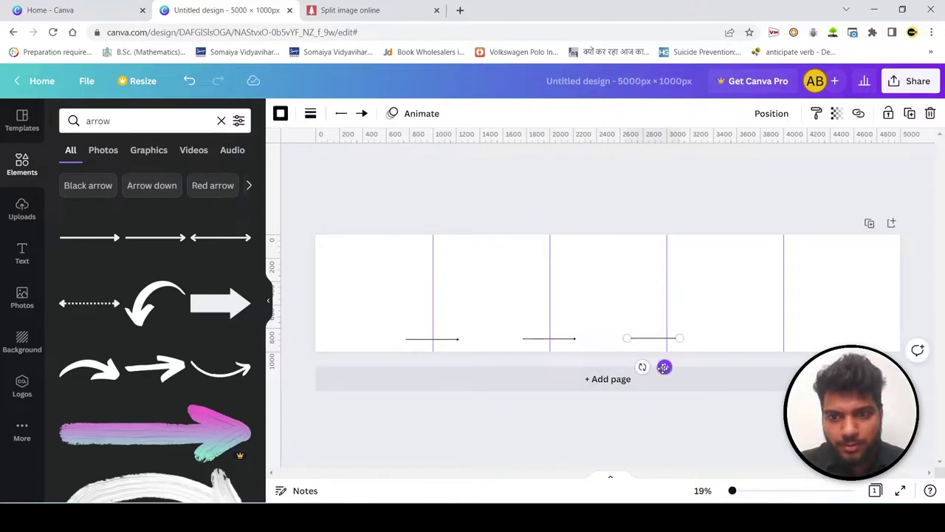
pyautogui.click(443, 340)
pyautogui.moveTo(452, 376); pyautogui.dragTo(794, 365)
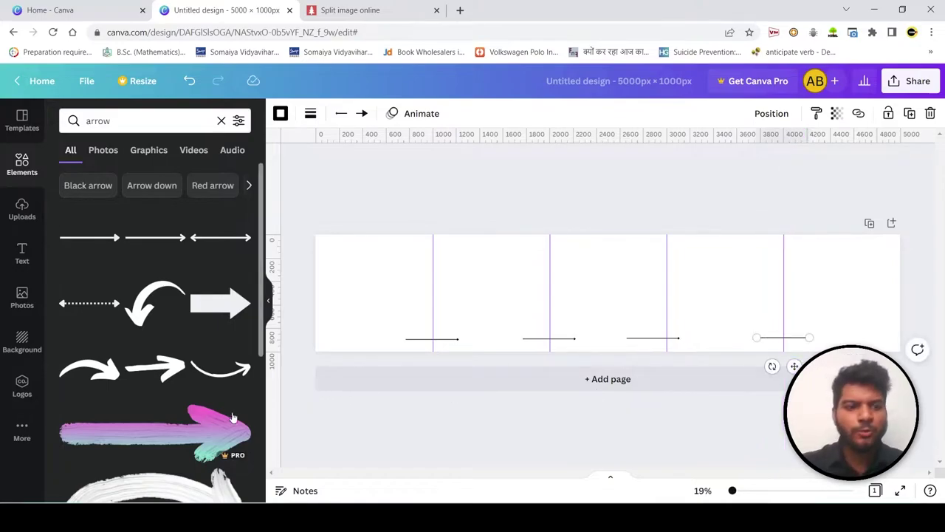
# - Search Elements for 'blop' and place brown and dark blobs along the top edge
pyautogui.scroll(-3, 177, 397)
pyautogui.scroll(-10, 177, 397)
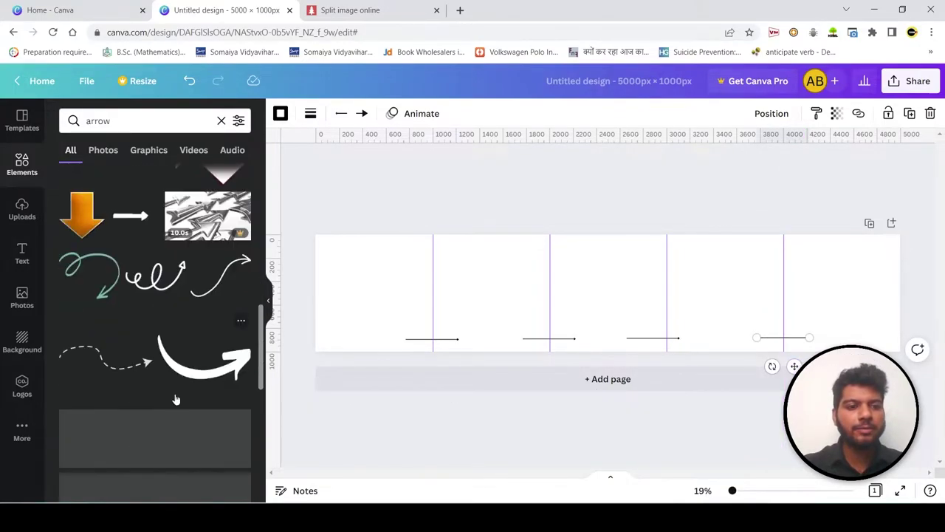
pyautogui.scroll(1, 148, 346)
pyautogui.click(138, 122)
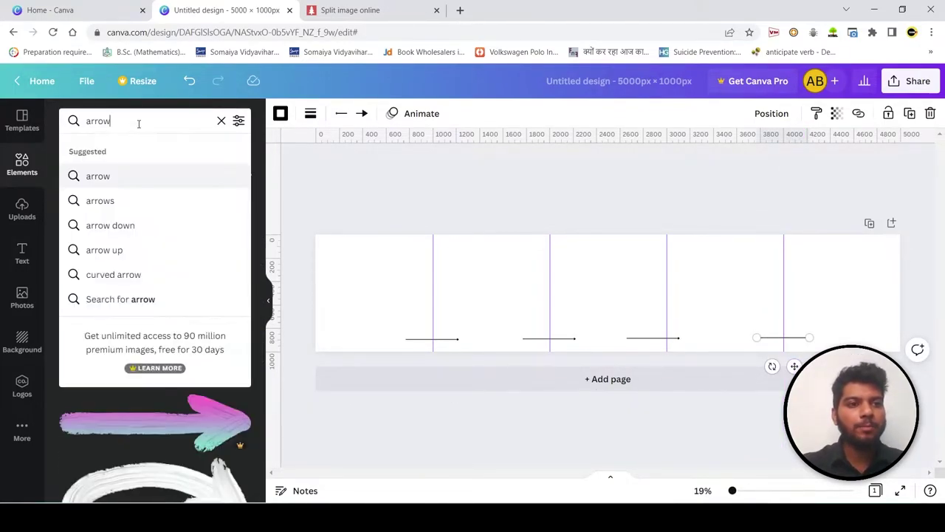
pyautogui.write('b')
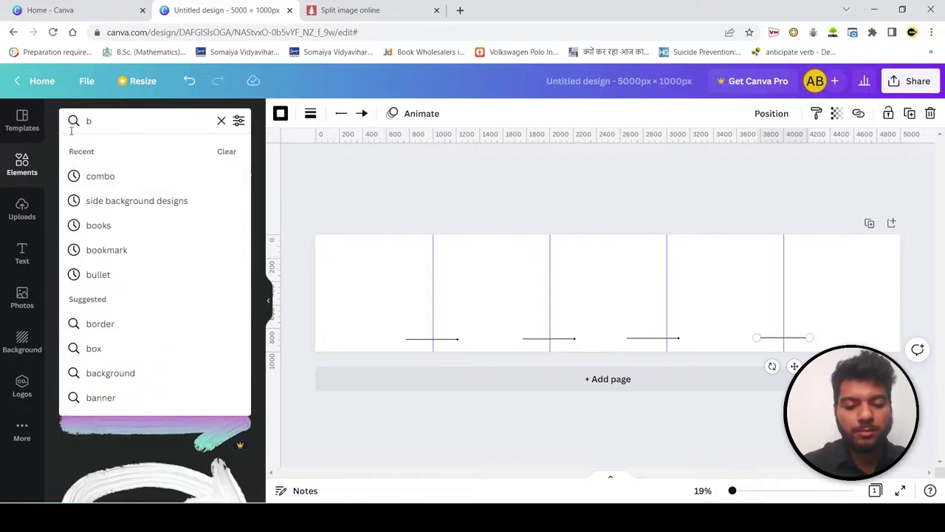
pyautogui.write('lop')
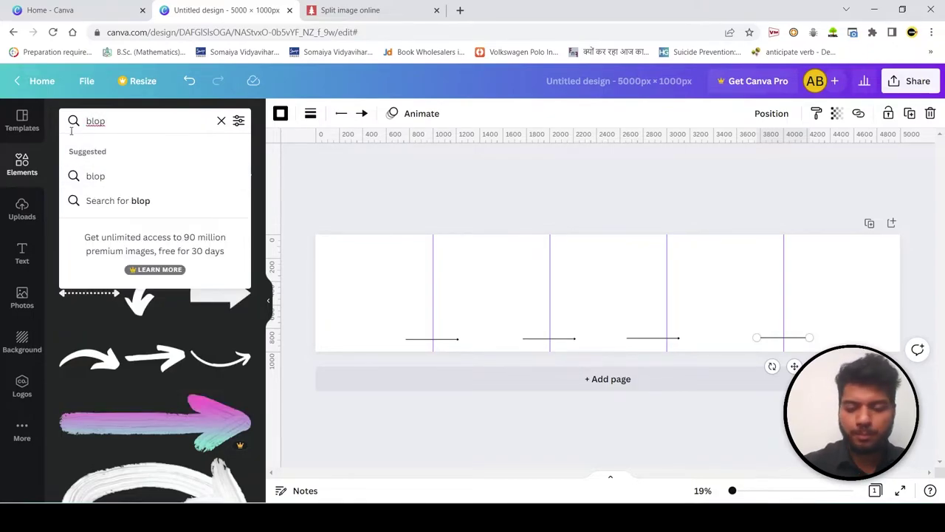
pyautogui.press('Return')
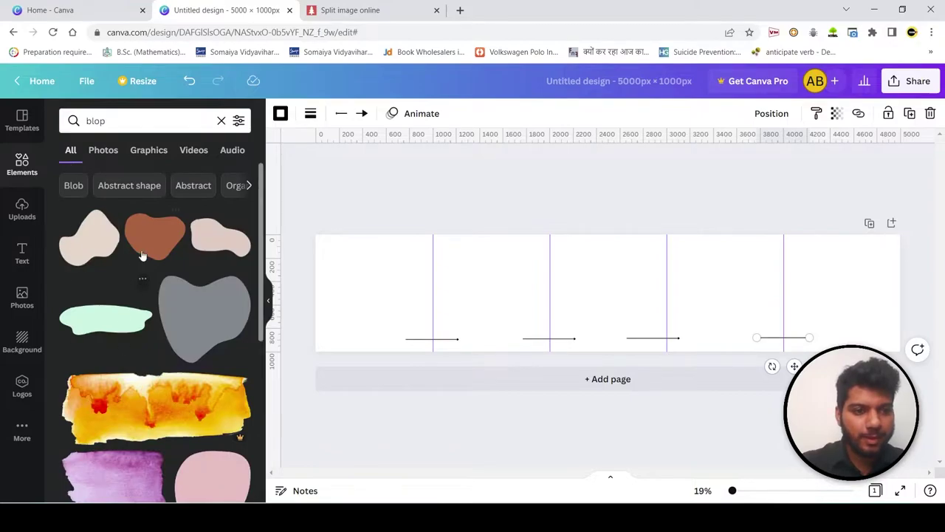
pyautogui.click(150, 244)
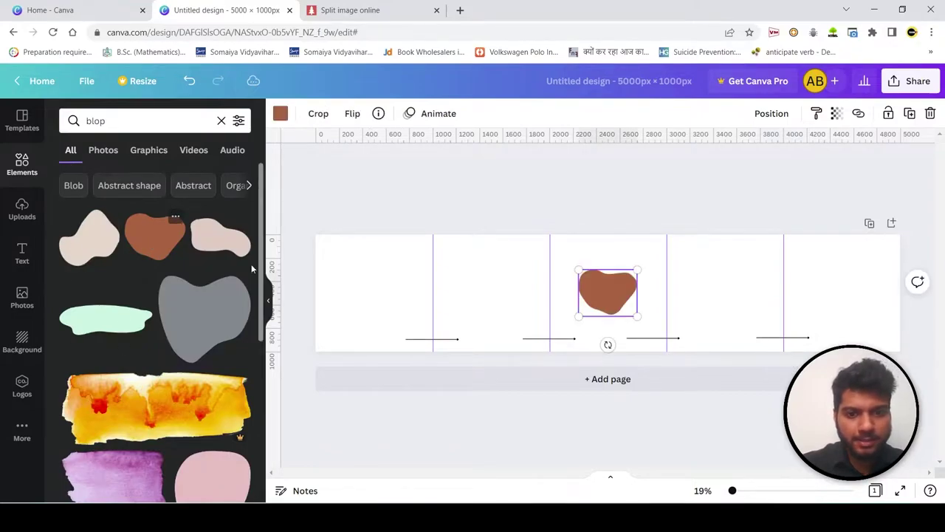
pyautogui.moveTo(606, 287); pyautogui.dragTo(433, 235)
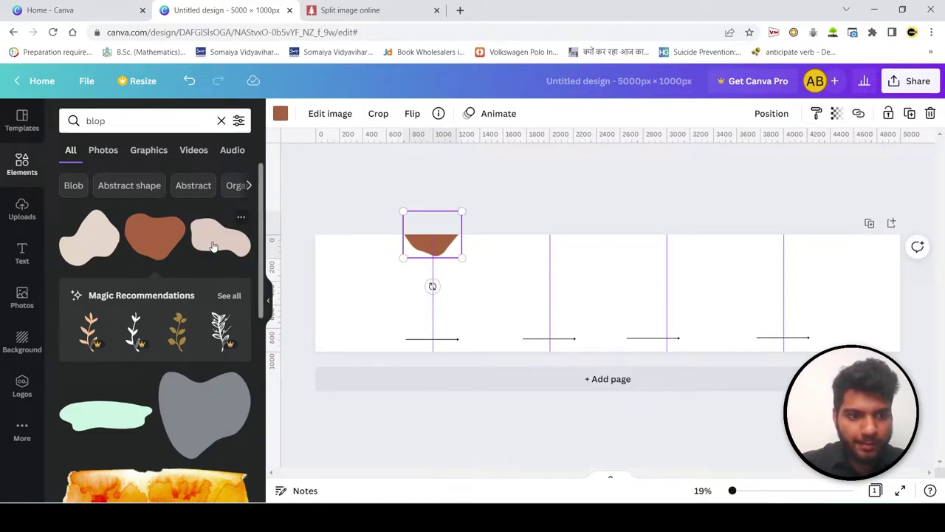
pyautogui.moveTo(211, 247); pyautogui.dragTo(651, 266)
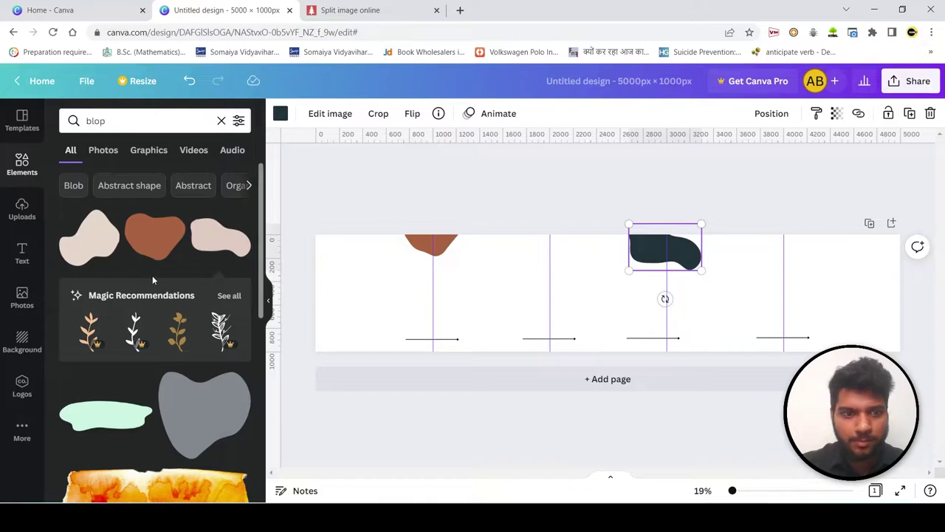
# - Add a mint-green blob at the top right and a small pink blob at the bottom-left edge
pyautogui.scroll(-4, 202, 298)
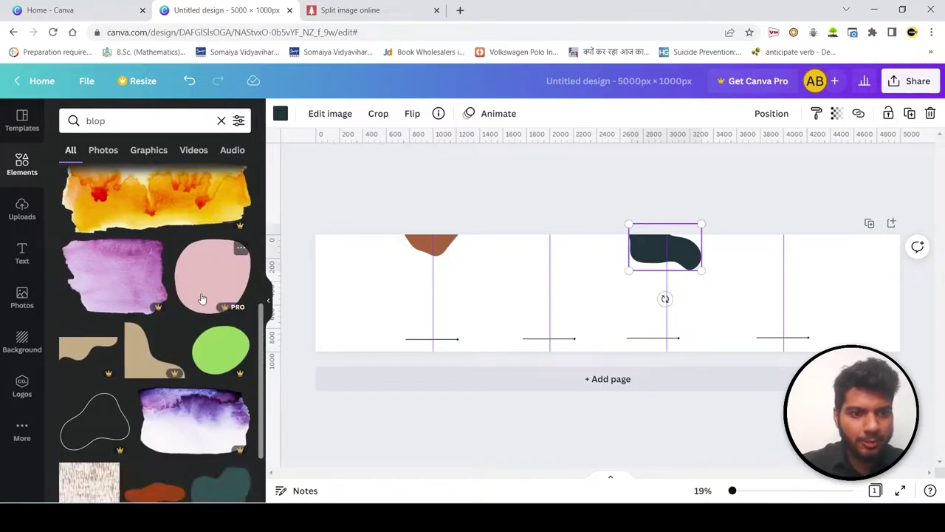
pyautogui.scroll(3, 125, 301)
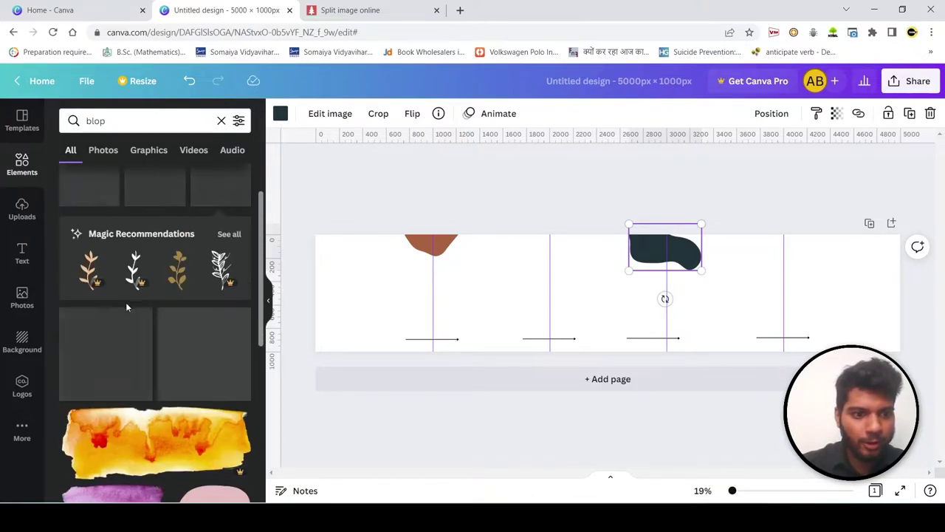
pyautogui.moveTo(114, 355); pyautogui.dragTo(792, 275)
pyautogui.scroll(-3, 169, 318)
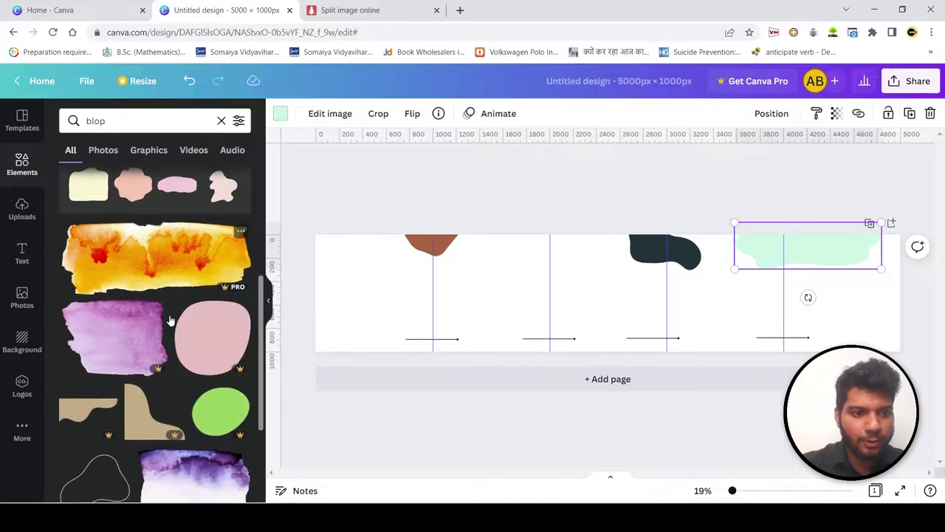
pyautogui.scroll(2, 169, 319)
pyautogui.moveTo(222, 309); pyautogui.dragTo(332, 343)
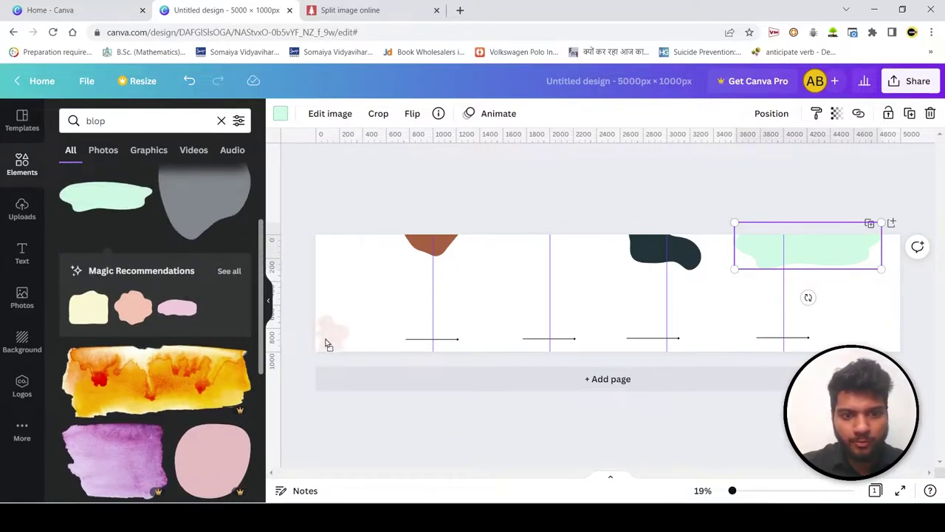
pyautogui.moveTo(319, 340); pyautogui.dragTo(321, 342)
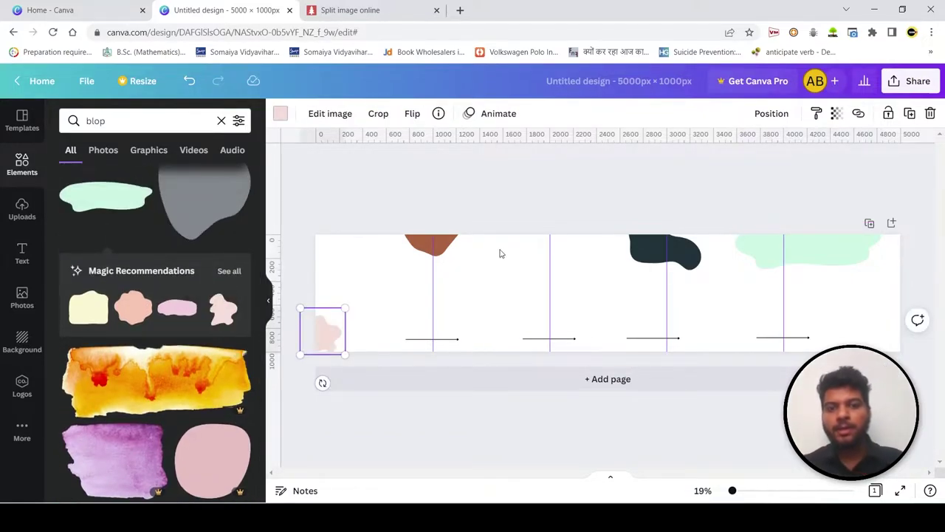
pyautogui.click(526, 181)
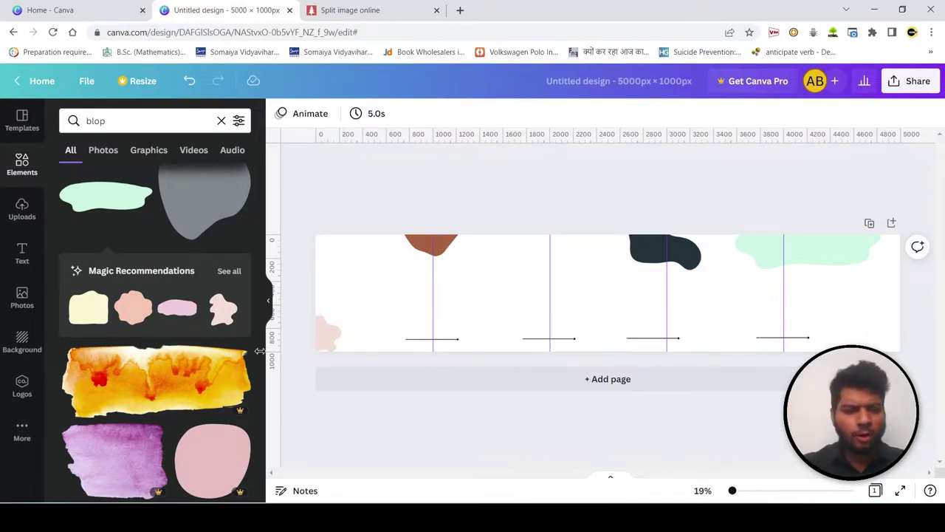
# - Place a peach blob on the page's top edge
pyautogui.moveTo(142, 313); pyautogui.dragTo(550, 243)
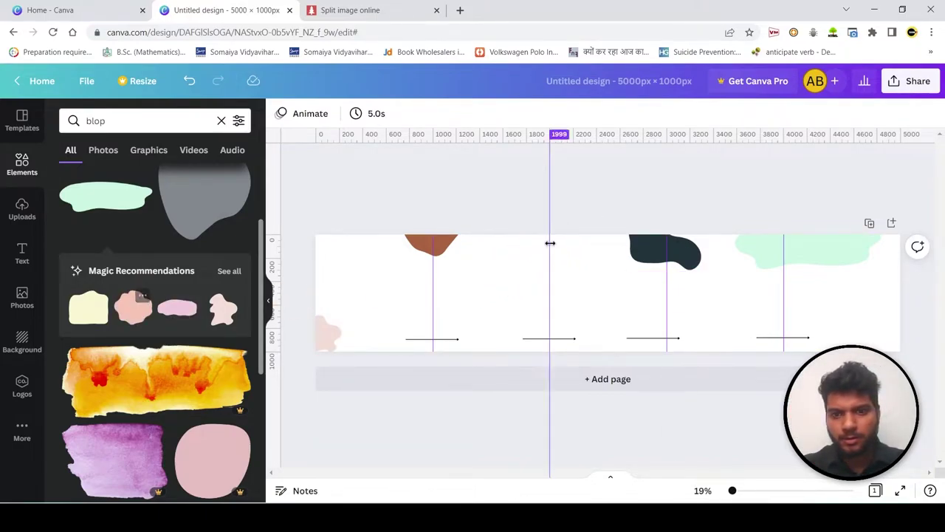
pyautogui.click(142, 307)
pyautogui.moveTo(609, 289); pyautogui.dragTo(567, 257)
pyautogui.click(625, 194)
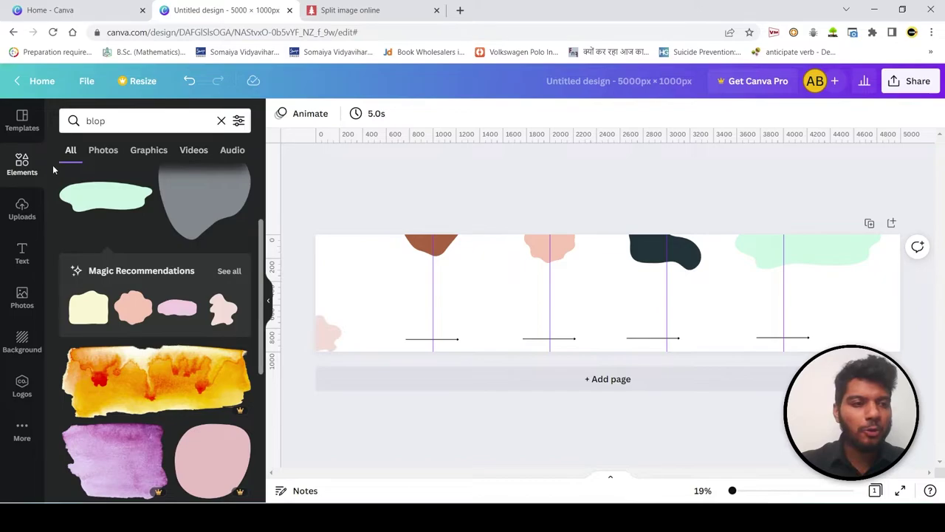
pyautogui.click(22, 252)
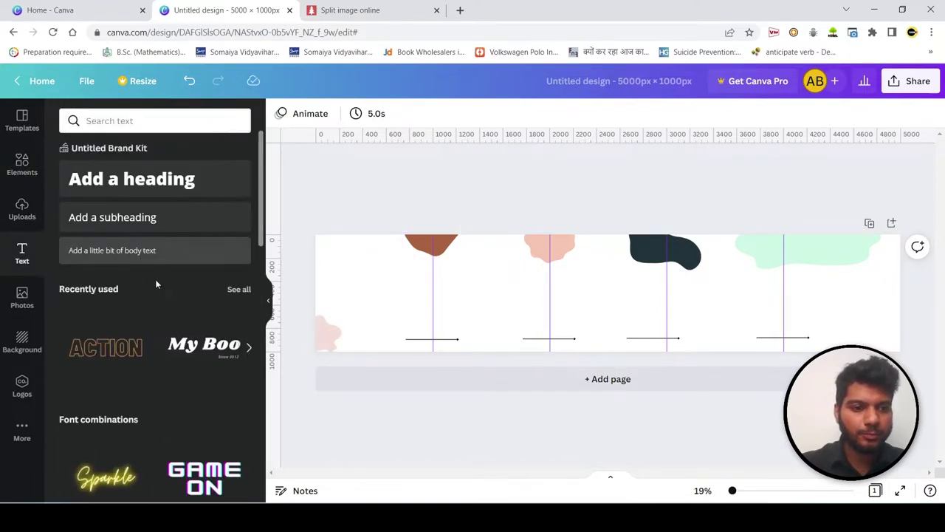
# - Add a heading reading 'How to become successful' and move it onto the first slide
pyautogui.click(156, 189)
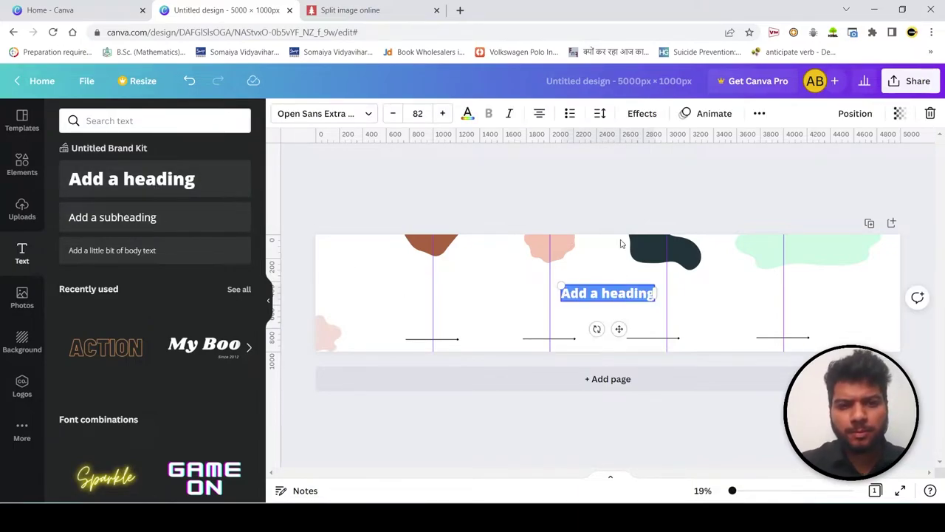
pyautogui.write('H')
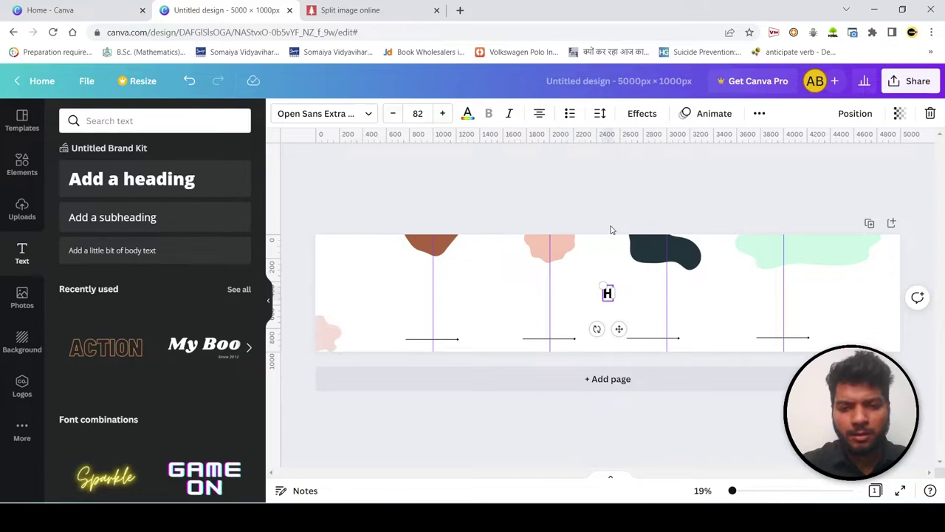
pyautogui.write('ow to')
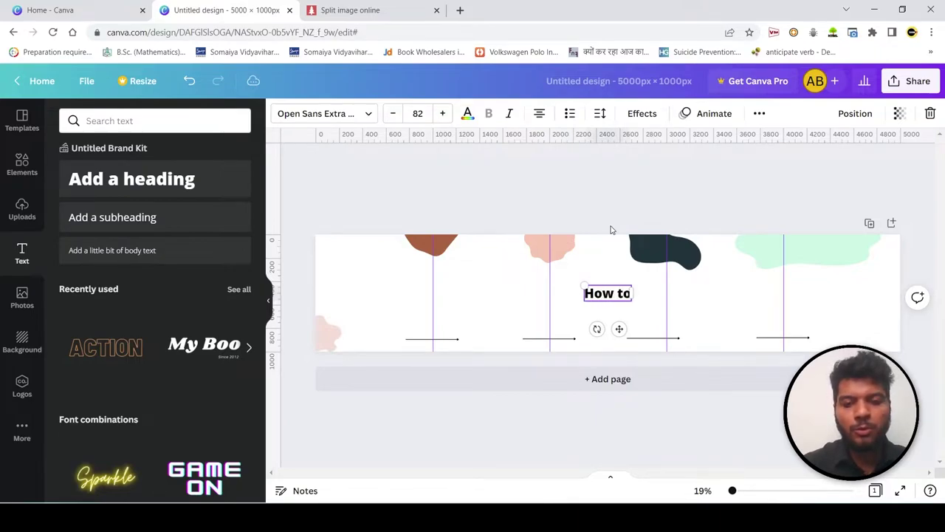
pyautogui.write(' v')
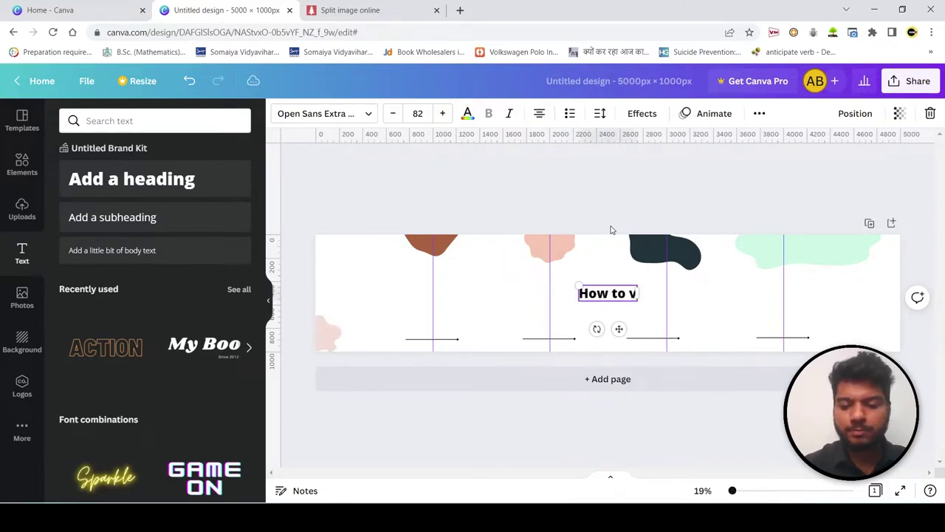
pyautogui.press('BackSpace')
pyautogui.write('be co')
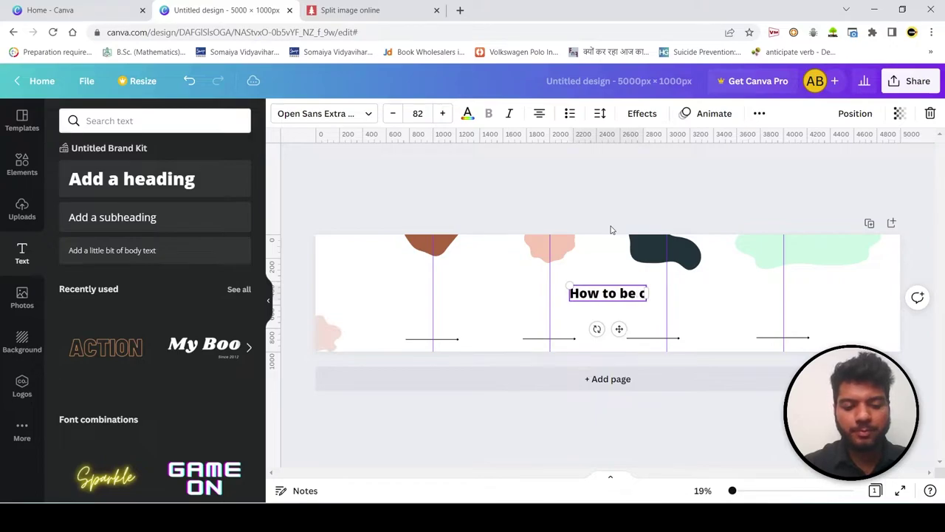
pyautogui.press('BackSpace')
pyautogui.press('BackSpace')
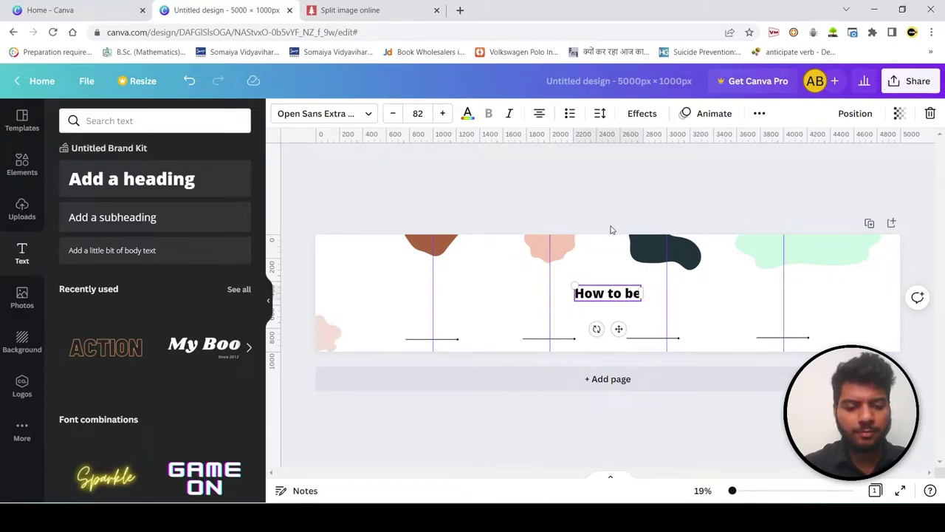
pyautogui.write('comw')
pyautogui.press('BackSpace')
pyautogui.write('e su')
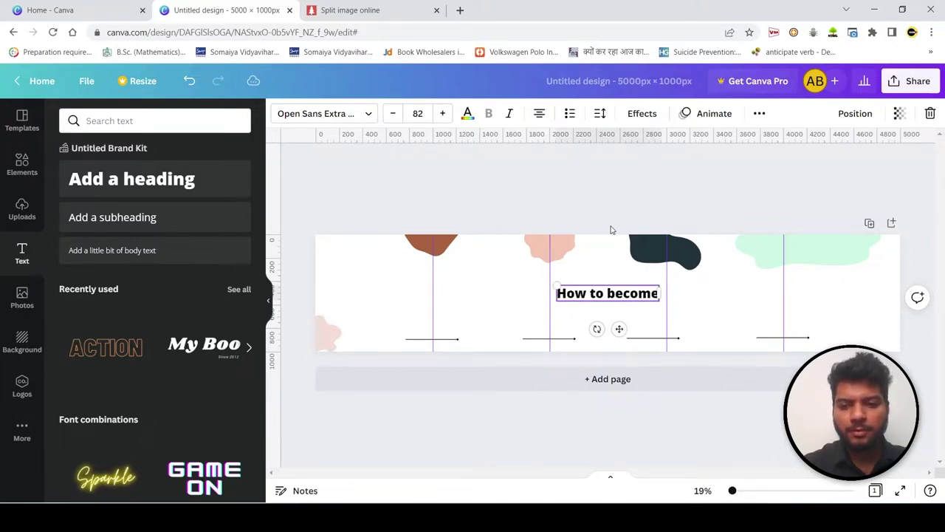
pyautogui.write('cc')
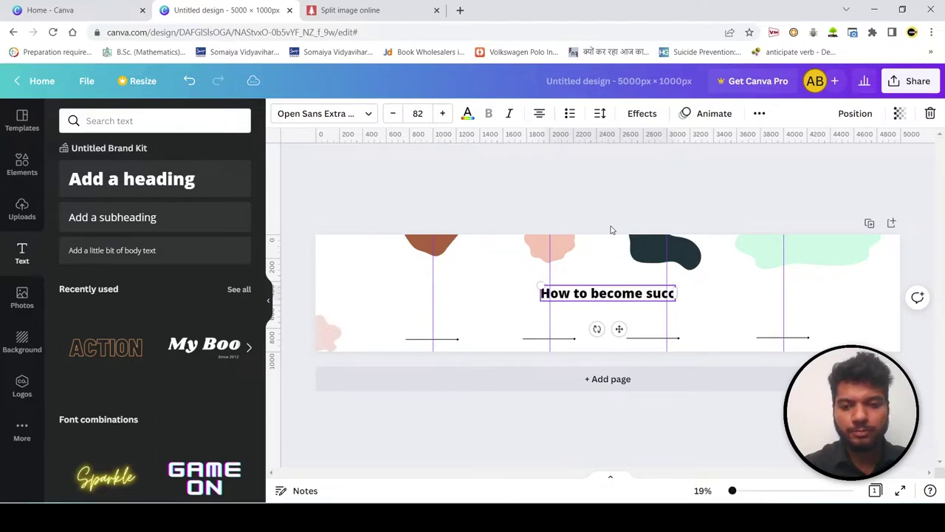
pyautogui.write('essful')
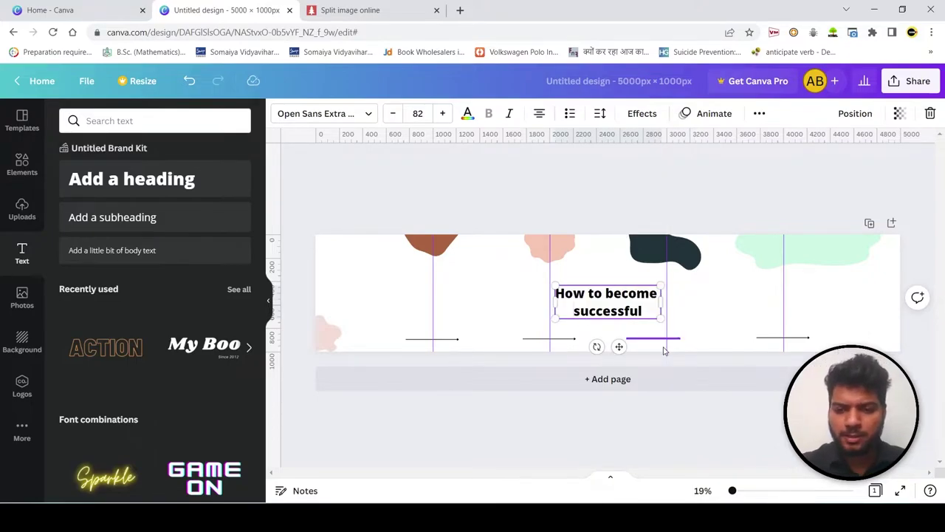
pyautogui.moveTo(618, 344); pyautogui.dragTo(387, 325)
pyautogui.click(525, 449)
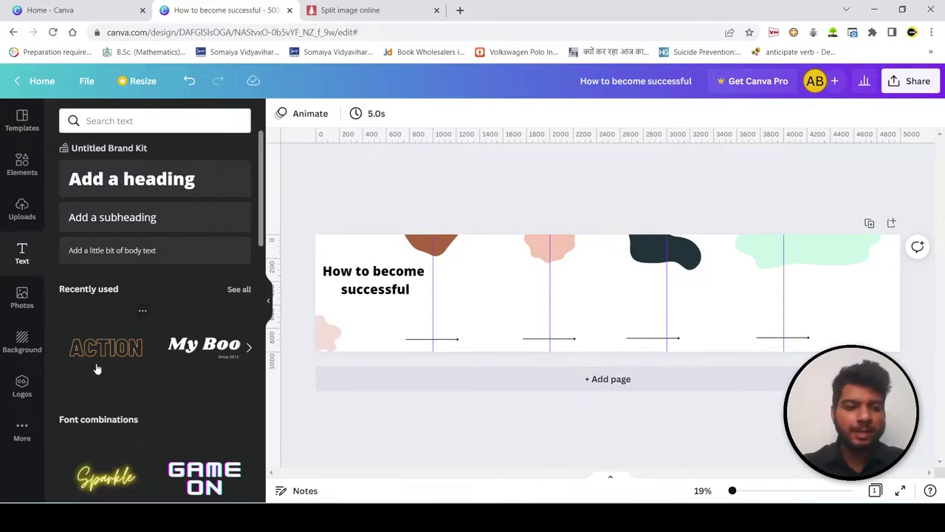
# - Add the stock beach photo of three girls and shift it left across the carousel's middle
pyautogui.scroll(-4, 147, 370)
pyautogui.scroll(-5, 164, 373)
pyautogui.scroll(6, 164, 374)
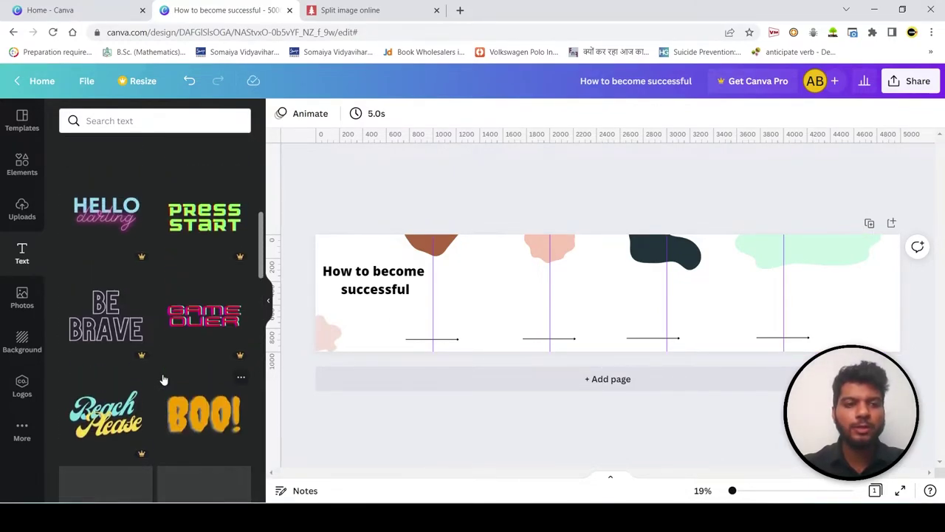
pyautogui.click(21, 213)
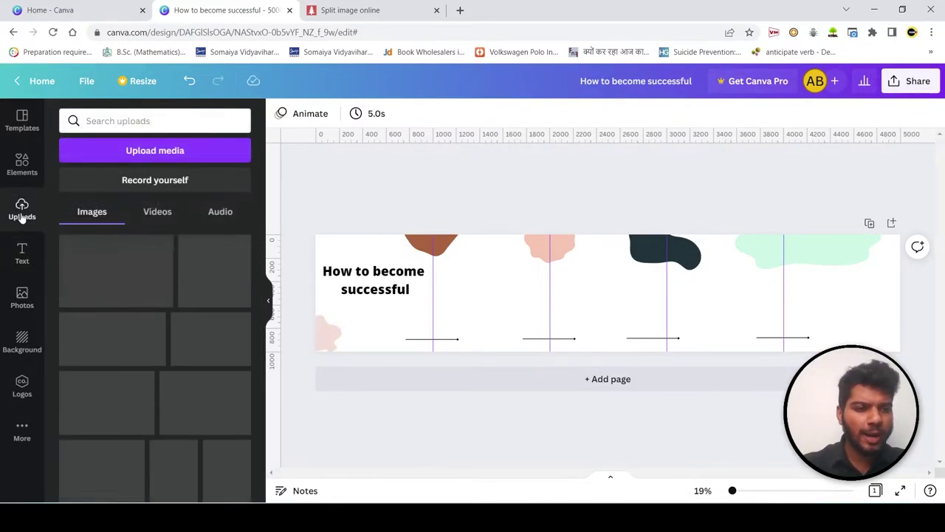
pyautogui.click(19, 167)
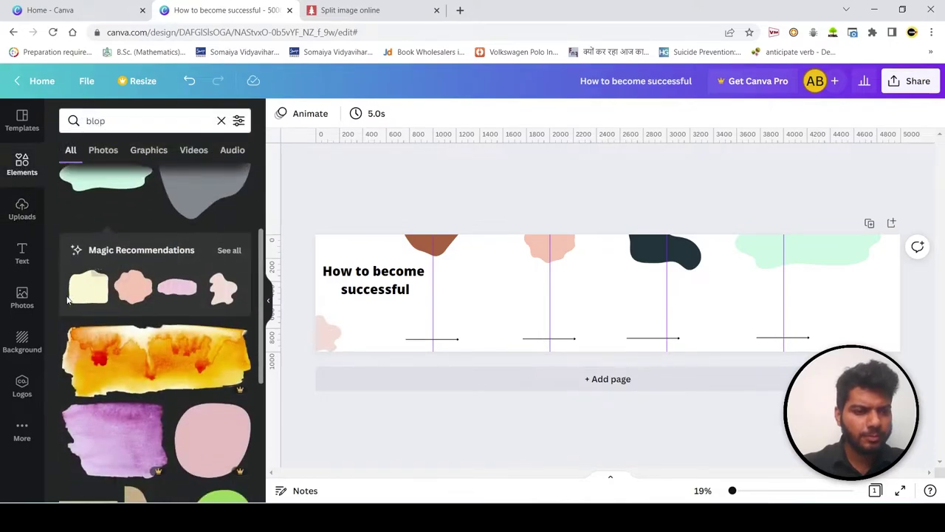
pyautogui.click(26, 302)
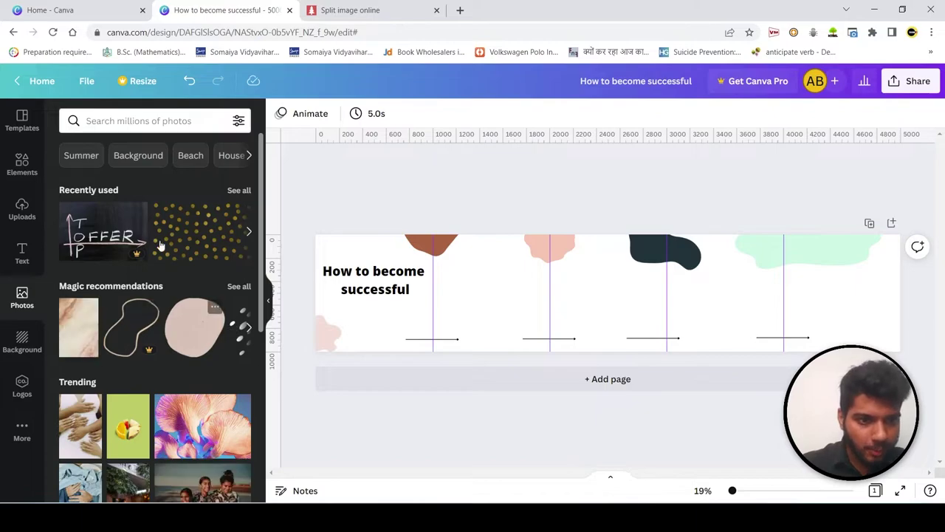
pyautogui.scroll(-3, 168, 357)
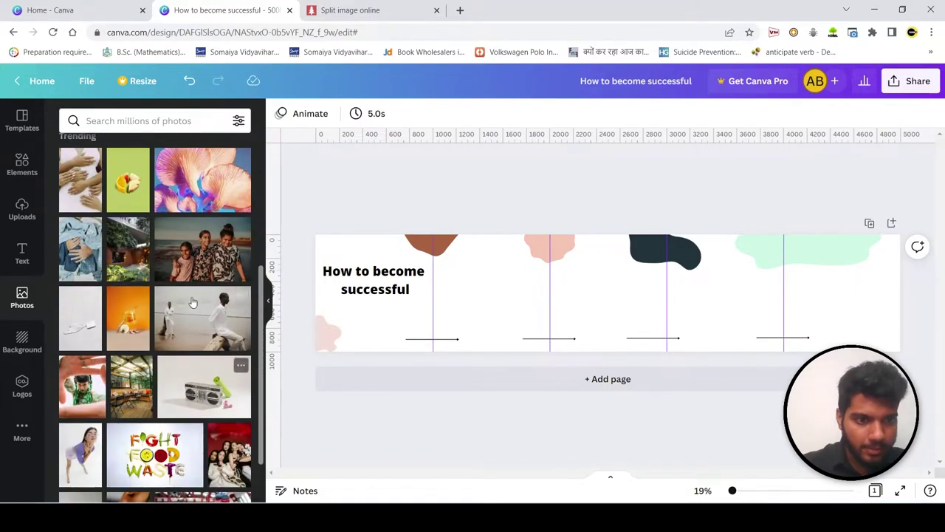
pyautogui.click(202, 249)
pyautogui.moveTo(602, 311); pyautogui.dragTo(562, 307)
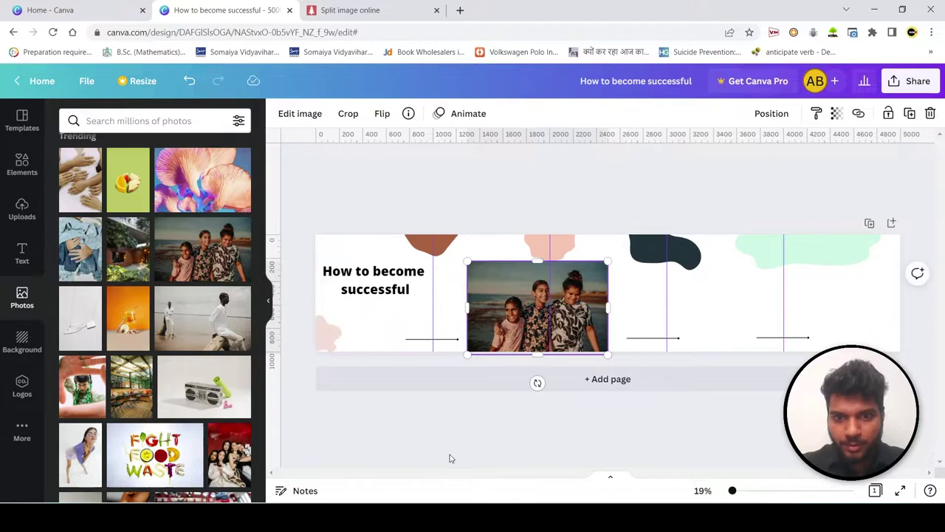
pyautogui.click(510, 451)
pyautogui.click(496, 290)
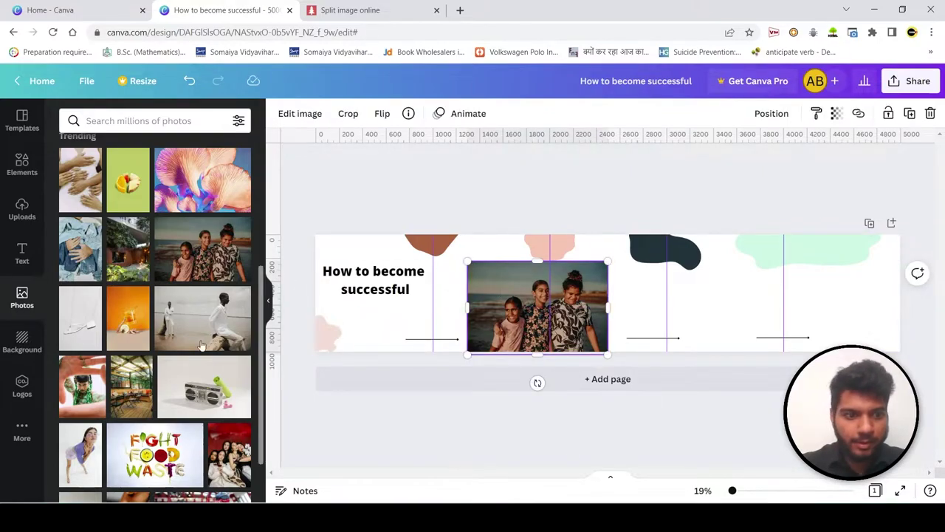
# - Place the crumpled blue fabric photo near the fourth slide
pyautogui.scroll(-5, 194, 358)
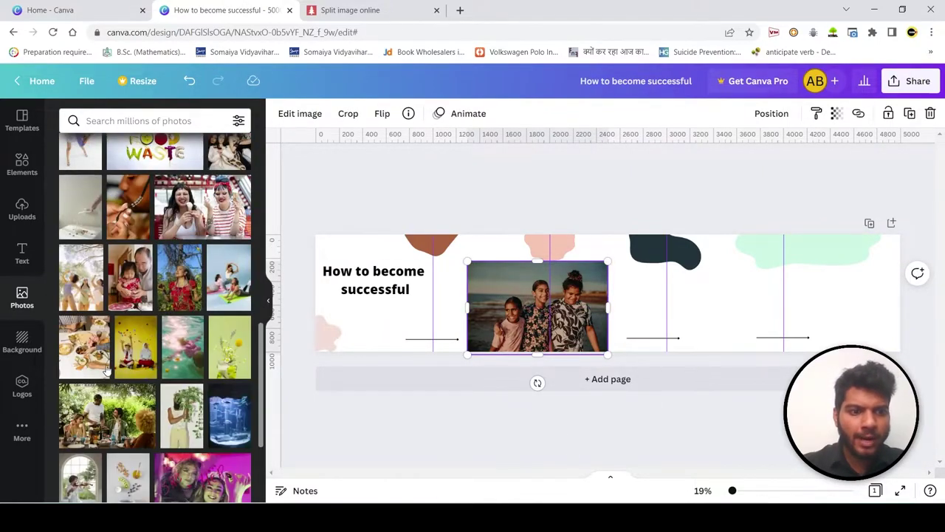
pyautogui.scroll(-3, 177, 392)
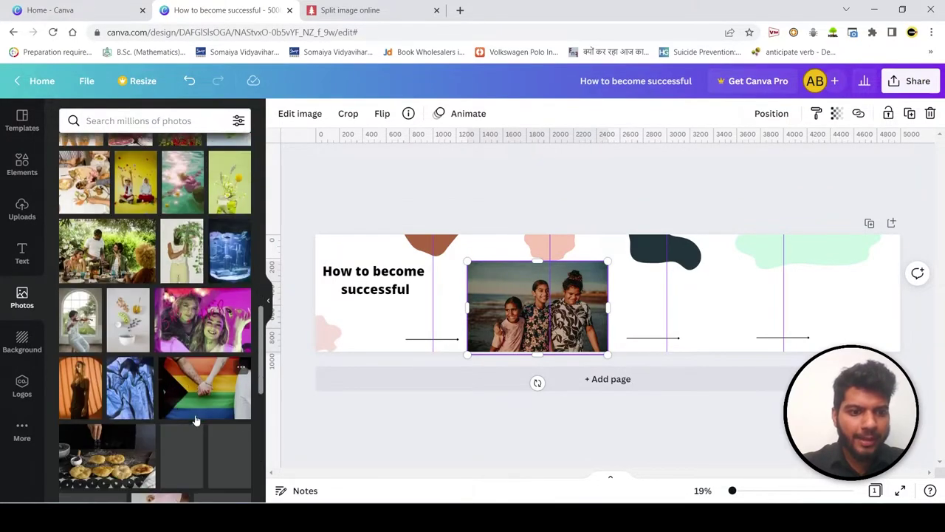
pyautogui.scroll(-3, 161, 408)
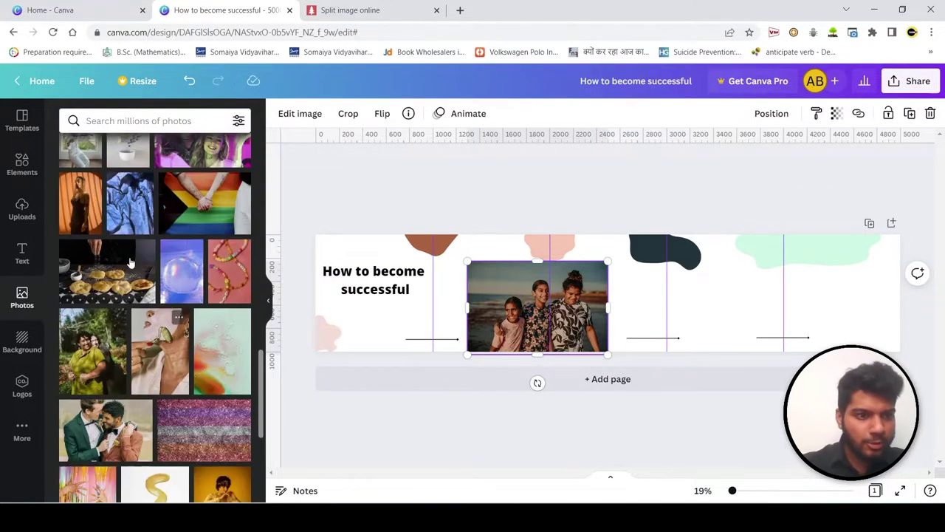
pyautogui.moveTo(137, 218)
pyautogui.mouseDown()
pyautogui.moveTo(608, 368)
pyautogui.moveTo(673, 322)
pyautogui.moveTo(703, 324)
pyautogui.moveTo(785, 290)
pyautogui.mouseUp()
pyautogui.click(775, 417)
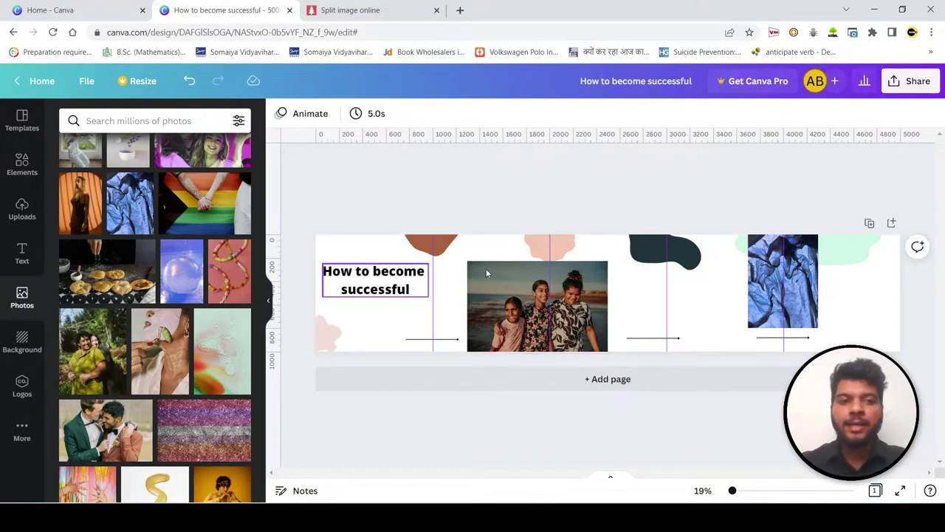
pyautogui.click(22, 252)
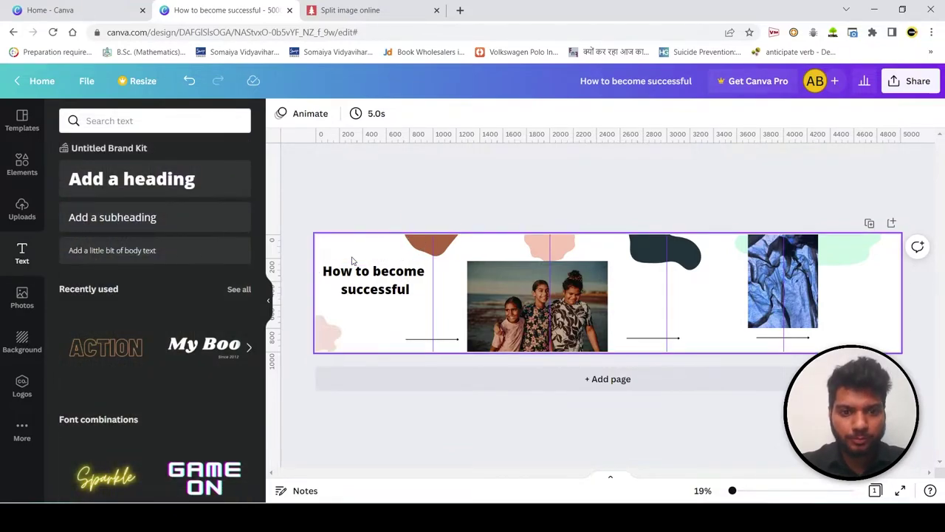
# - Add a small subheading text box at the page's top-left as page number 1
pyautogui.click(413, 347)
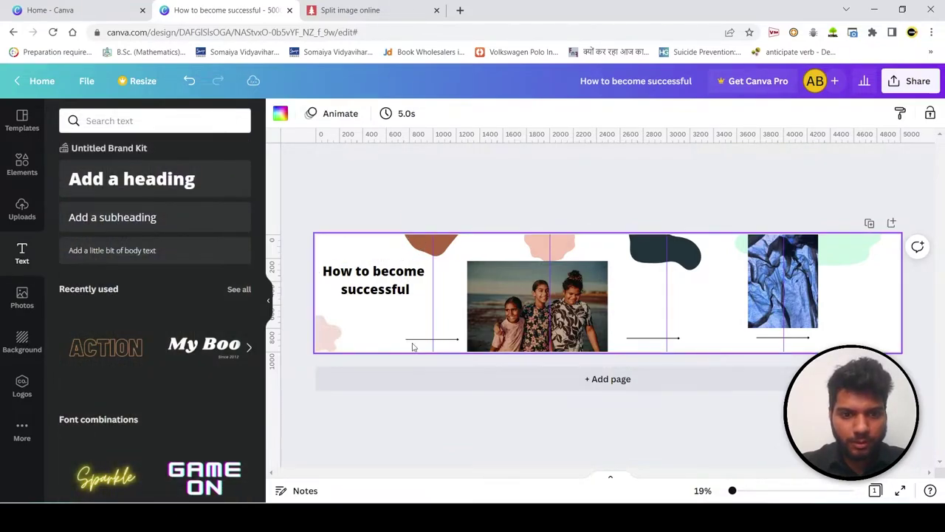
pyautogui.click(116, 185)
pyautogui.click(116, 231)
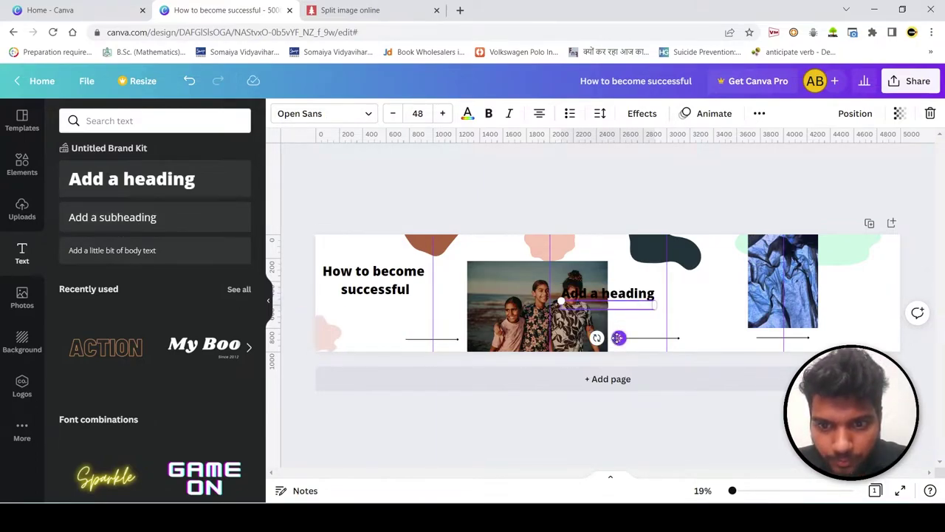
pyautogui.moveTo(617, 338); pyautogui.dragTo(335, 277)
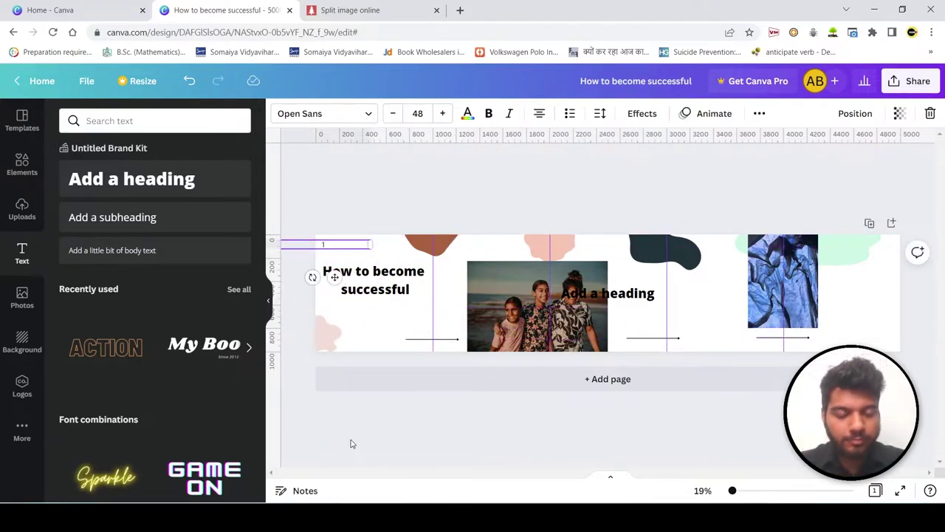
pyautogui.click(382, 205)
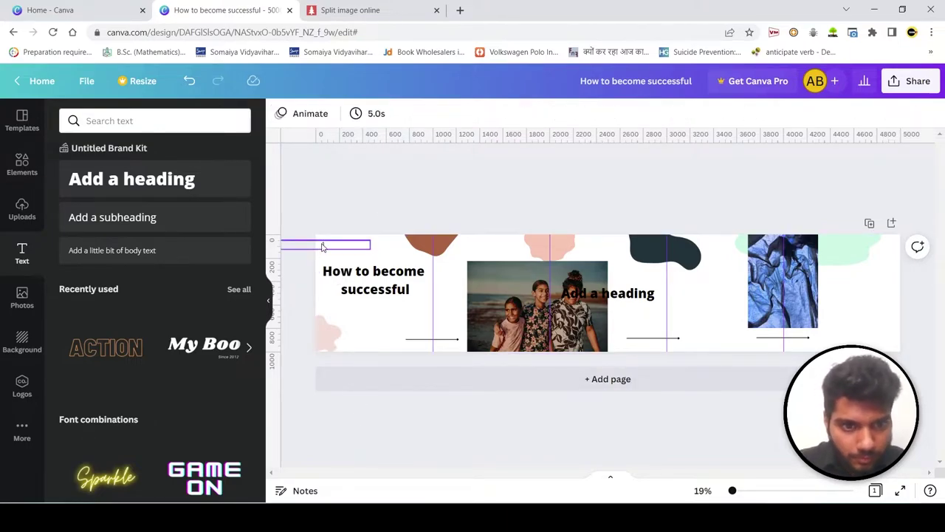
pyautogui.click(323, 247)
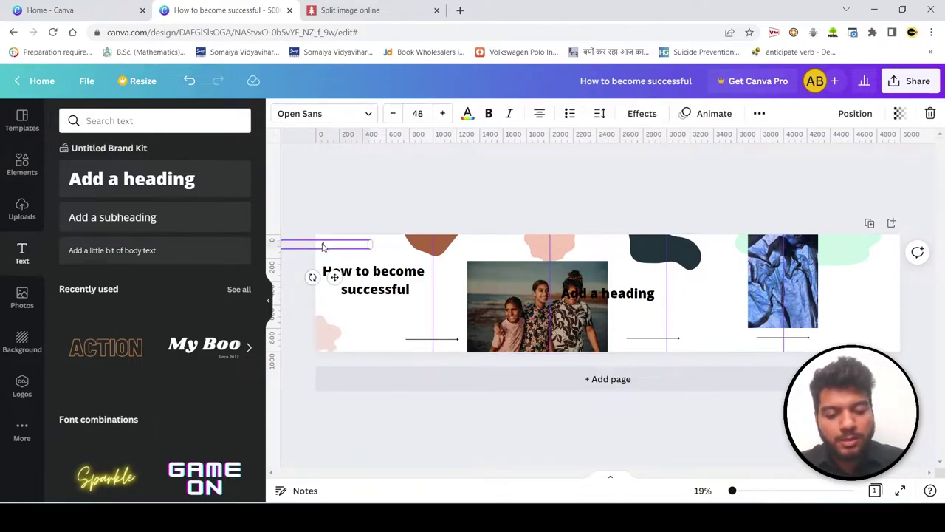
# - Place a number box reading '2' at the top of the second slide
pyautogui.moveTo(334, 277); pyautogui.dragTo(452, 278)
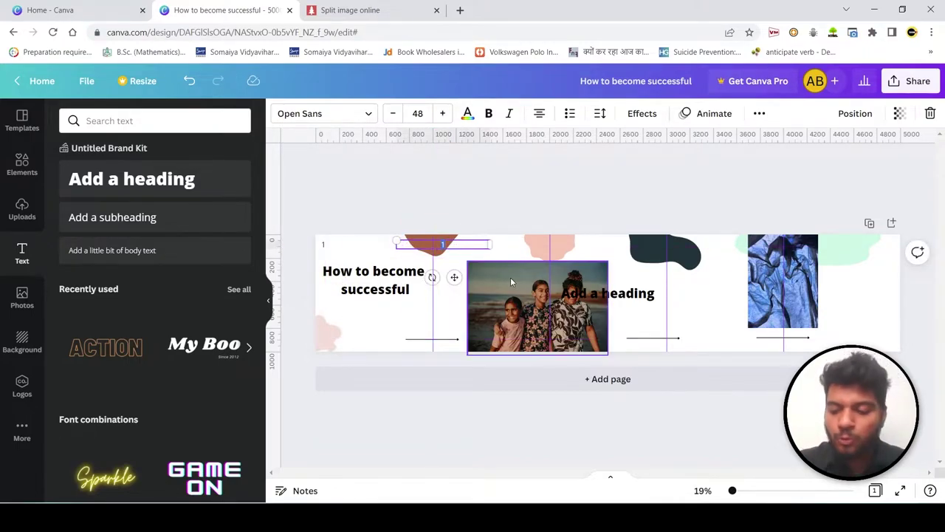
pyautogui.write('2')
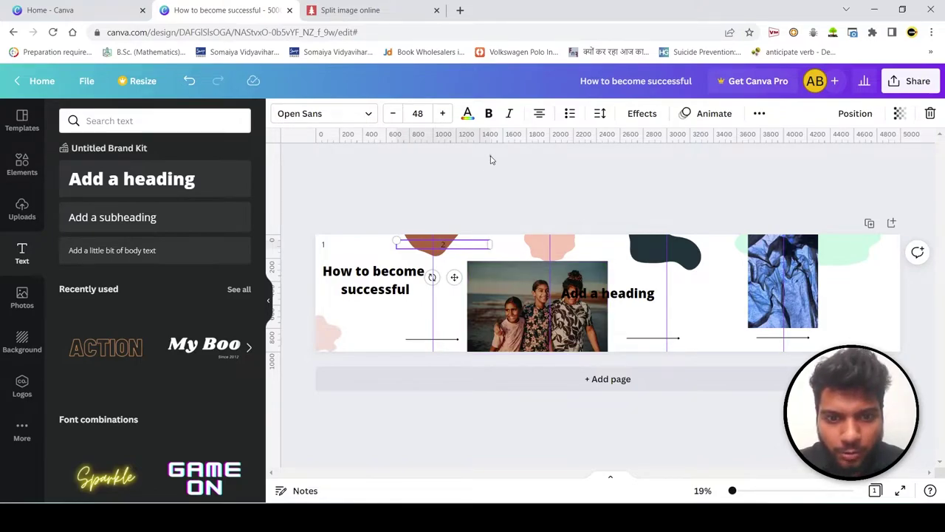
pyautogui.click(489, 157)
pyautogui.click(443, 247)
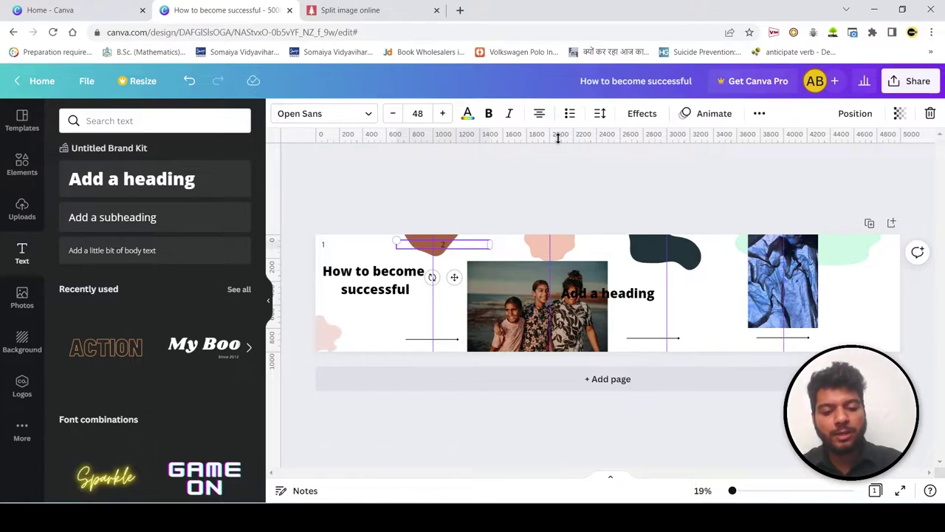
pyautogui.hotkey('shift', 'Left')
pyautogui.hotkey('shift', 'Left')
pyautogui.hotkey('shift', 'Left')
pyautogui.hotkey('shift', 'Left')
pyautogui.hotkey('shift', 'Left')
pyautogui.hotkey('shift', 'Left')
pyautogui.hotkey('shift', 'Left')
pyautogui.hotkey('shift', 'Left')
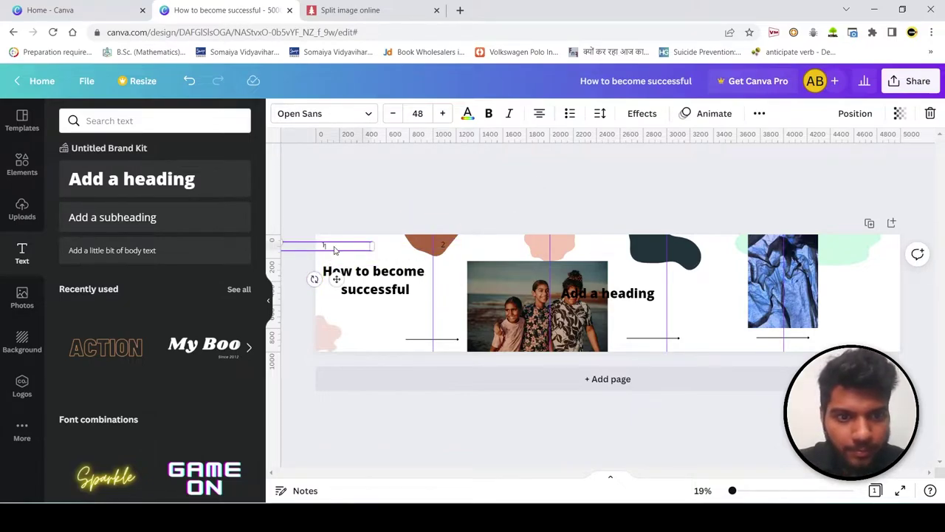
pyautogui.moveTo(337, 249); pyautogui.dragTo(577, 246)
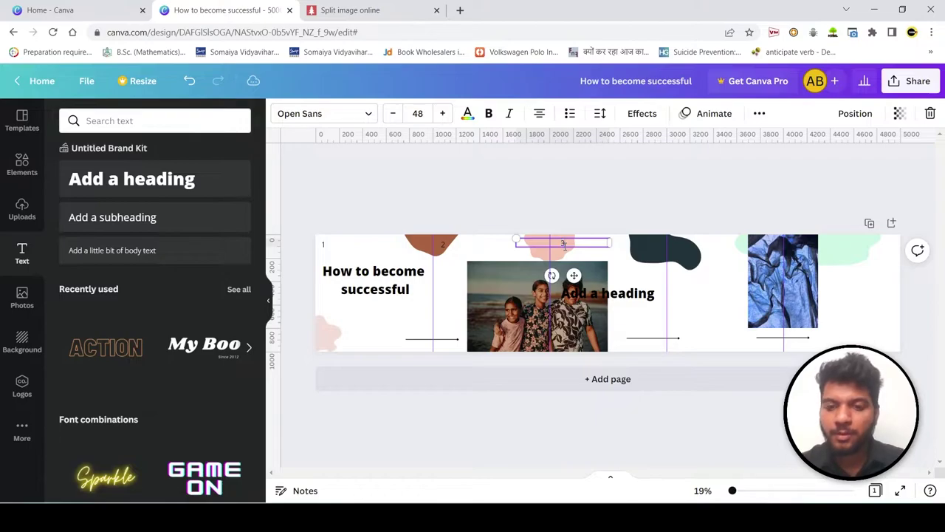
pyautogui.click(609, 178)
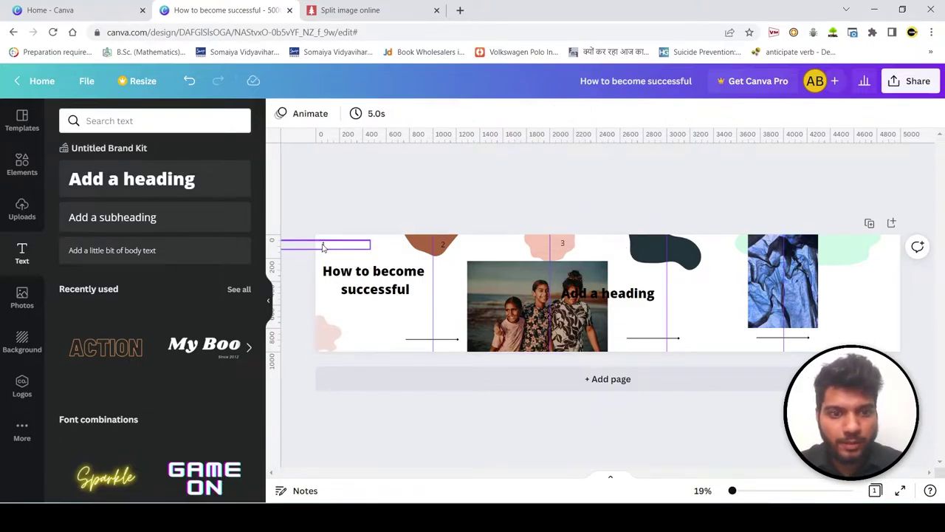
# - Place more page-number copies along the top edge, including one on slide 4
pyautogui.click(346, 244)
pyautogui.moveTo(318, 275); pyautogui.dragTo(682, 274)
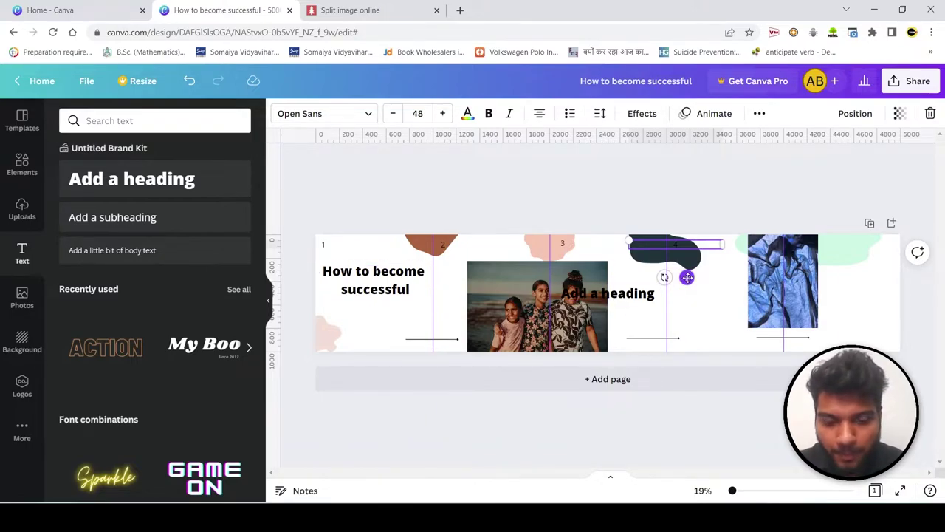
pyautogui.moveTo(687, 277); pyautogui.dragTo(729, 267)
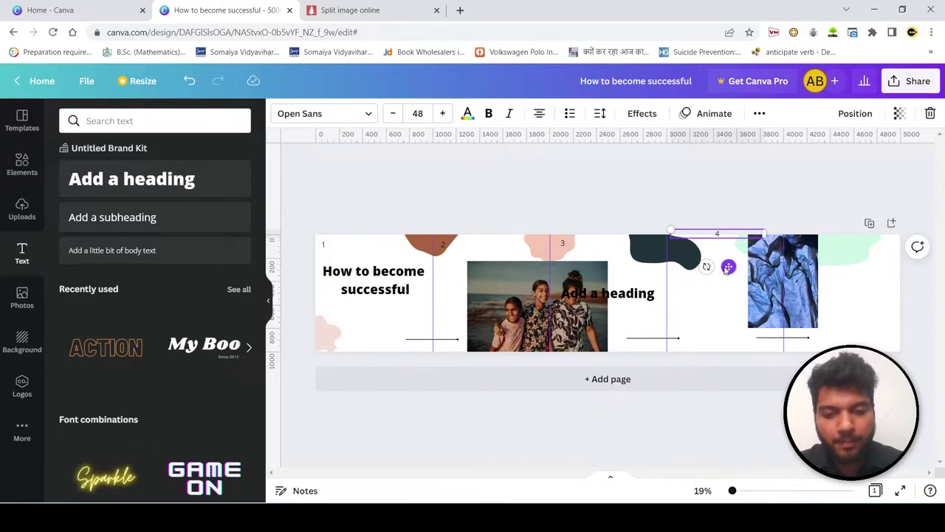
pyautogui.hotkey('ctrl', 'z')
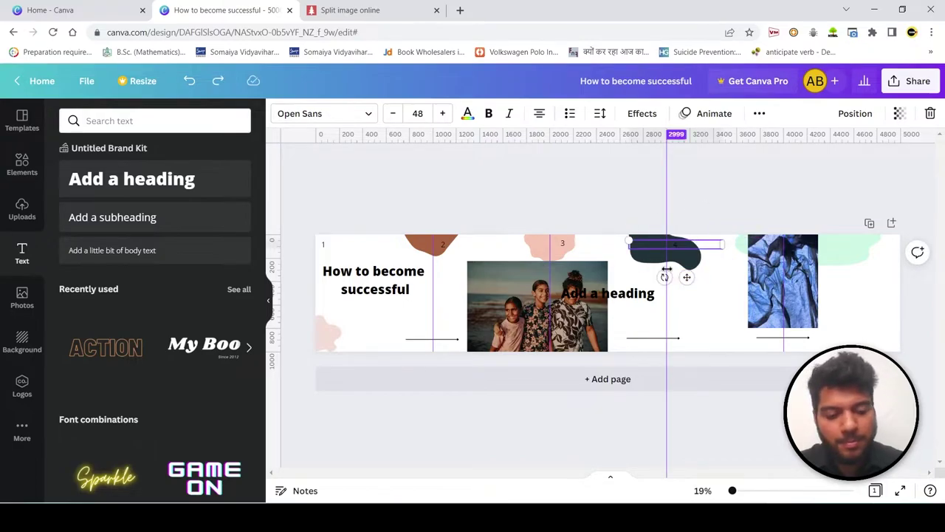
pyautogui.moveTo(686, 277)
pyautogui.mouseDown()
pyautogui.moveTo(710, 276)
pyautogui.moveTo(701, 277)
pyautogui.mouseUp()
pyautogui.hotkey('ctrl', 'z')
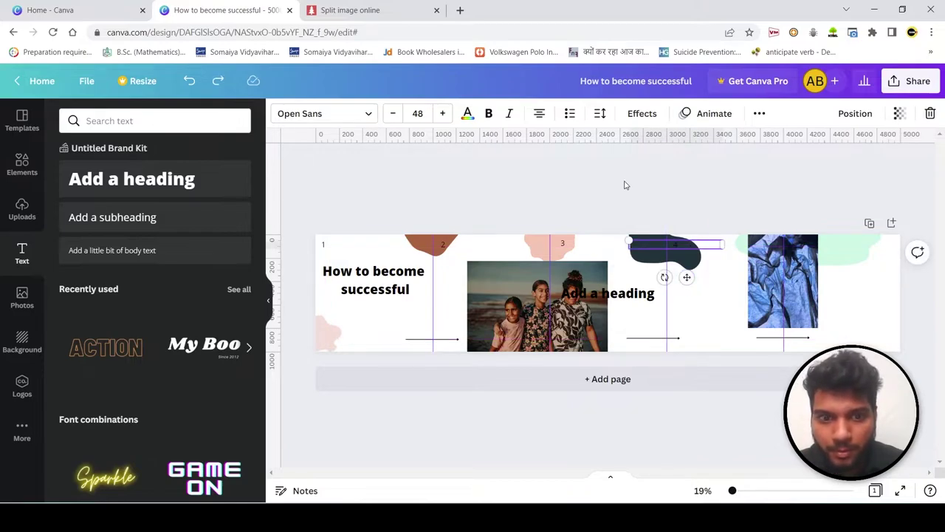
pyautogui.click(627, 185)
pyautogui.click(318, 245)
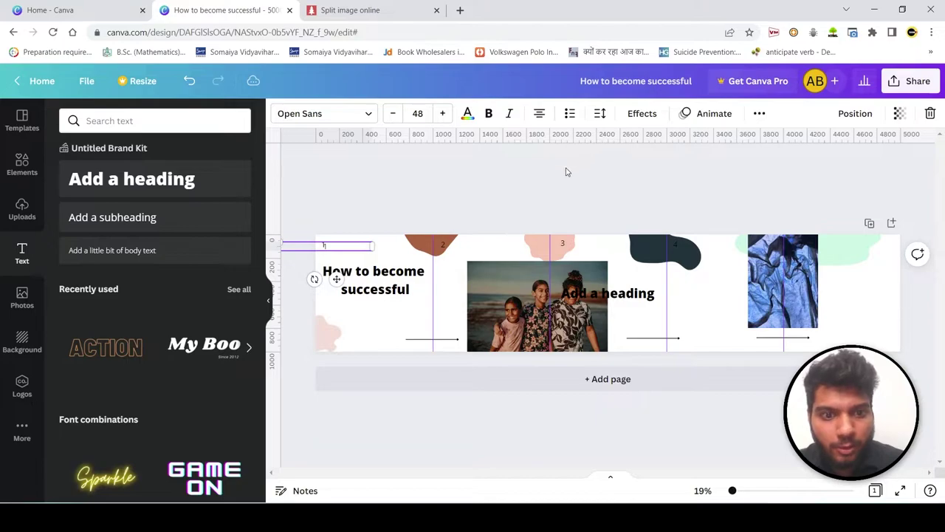
pyautogui.moveTo(335, 277); pyautogui.dragTo(807, 277)
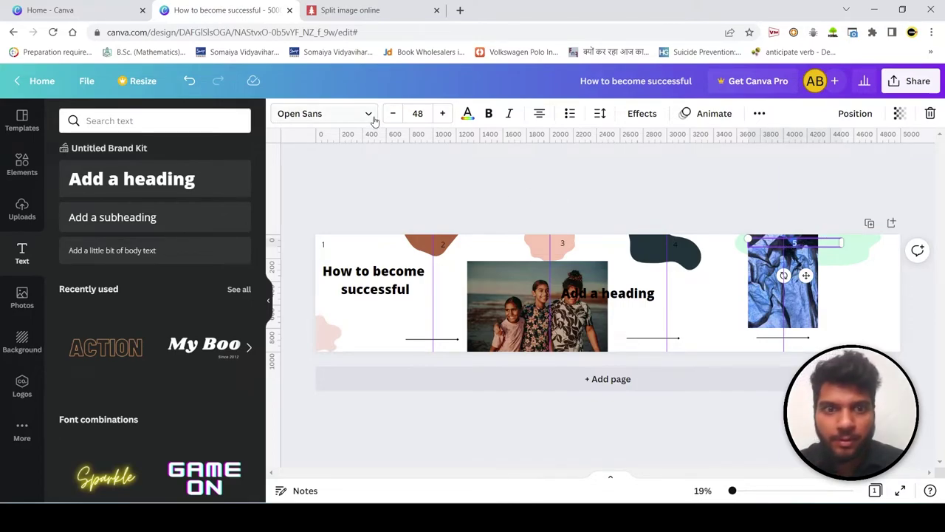
# - Turn the slide 4 page number white
pyautogui.click(467, 115)
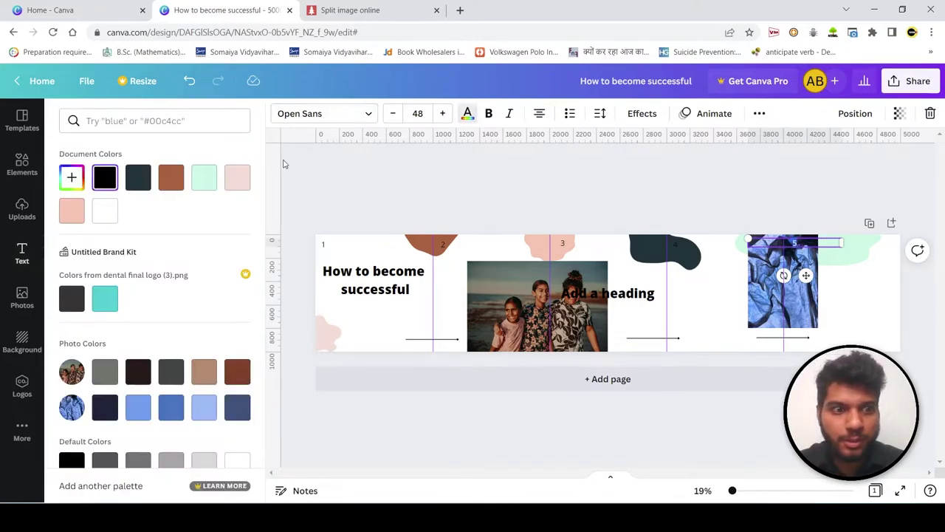
pyautogui.click(104, 211)
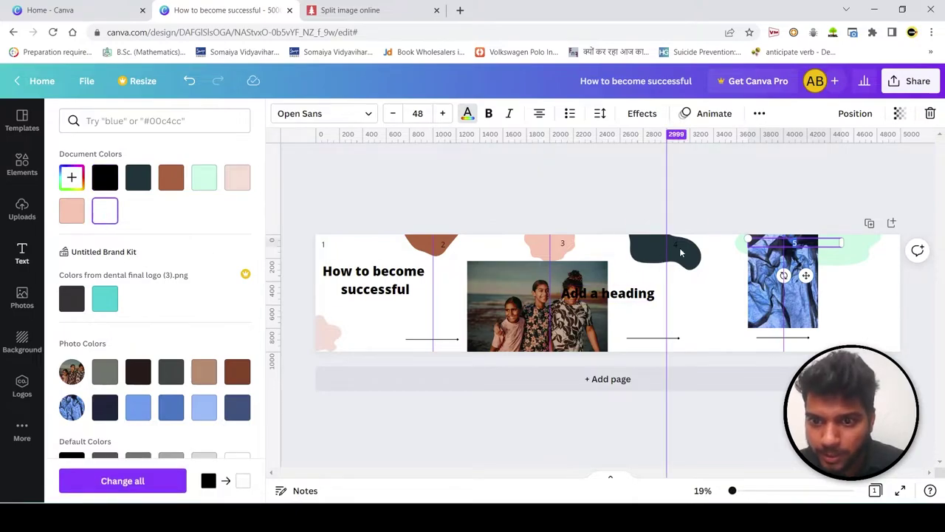
pyautogui.hotkey('ctrl', 'z')
pyautogui.hotkey('ctrl', 'z')
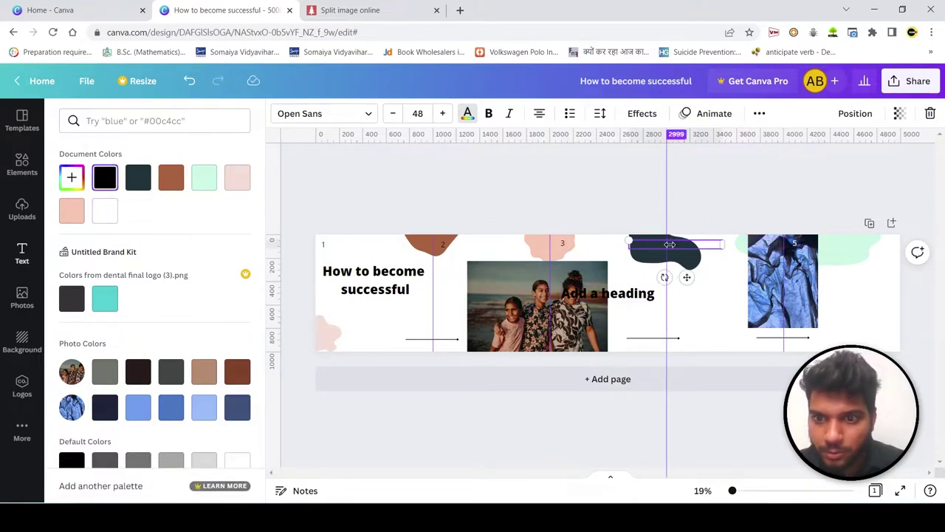
pyautogui.moveTo(670, 244); pyautogui.dragTo(674, 245)
pyautogui.click(104, 210)
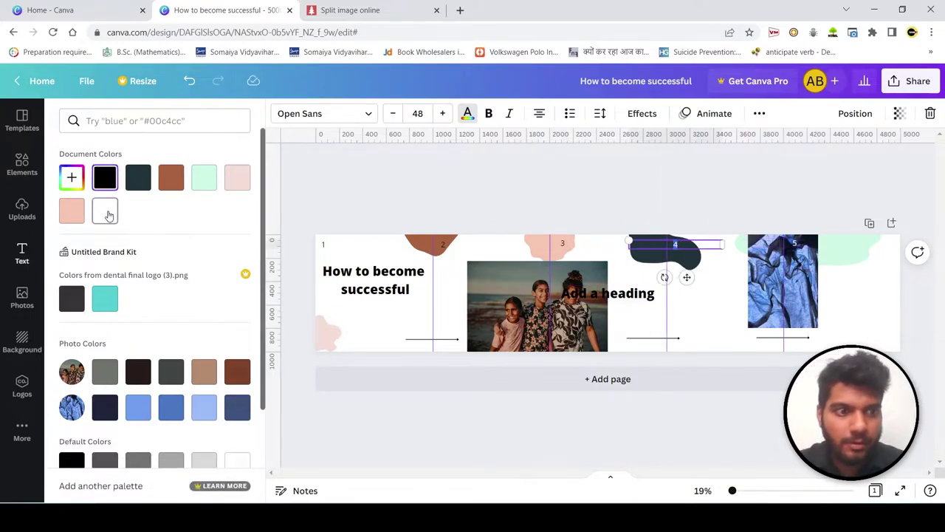
pyautogui.click(627, 208)
# - Make the slide 2 number white and delete the stray 'Add a heading' text
pyautogui.click(565, 244)
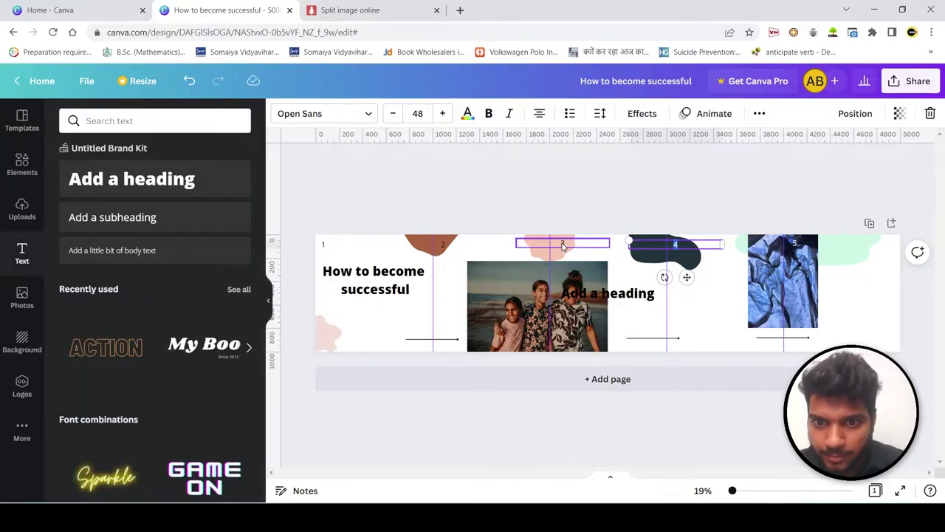
pyautogui.click(624, 158)
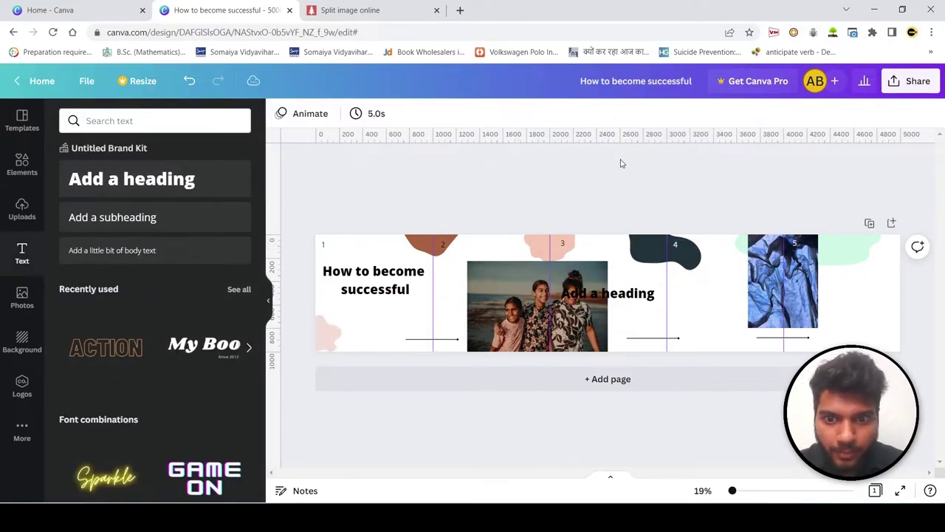
pyautogui.click(445, 251)
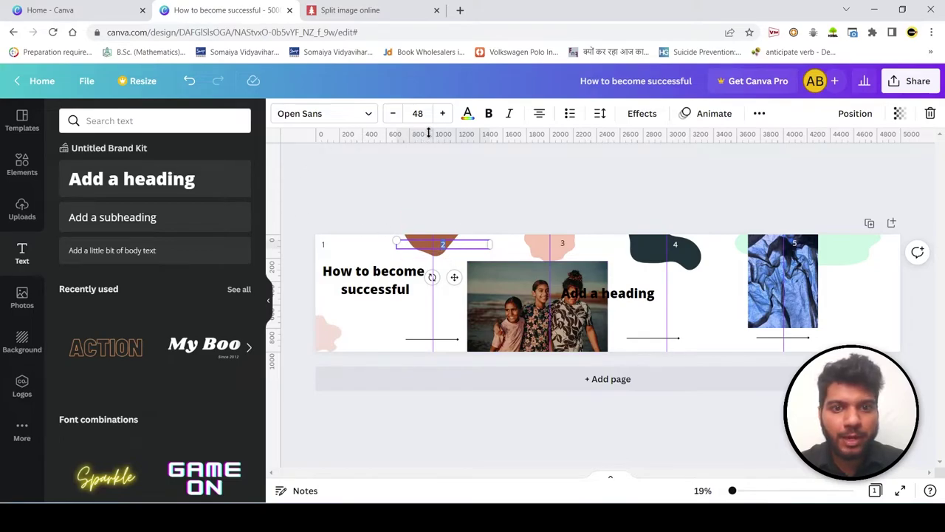
pyautogui.click(466, 118)
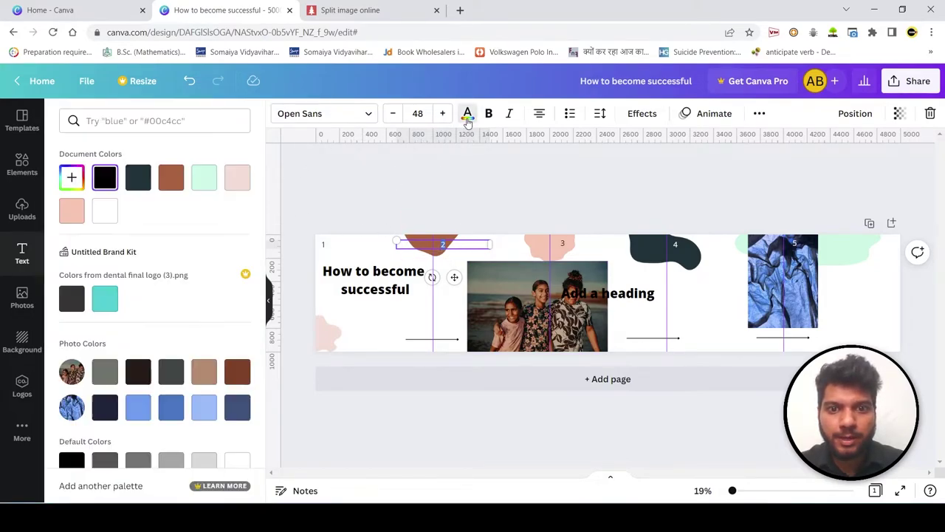
pyautogui.click(103, 212)
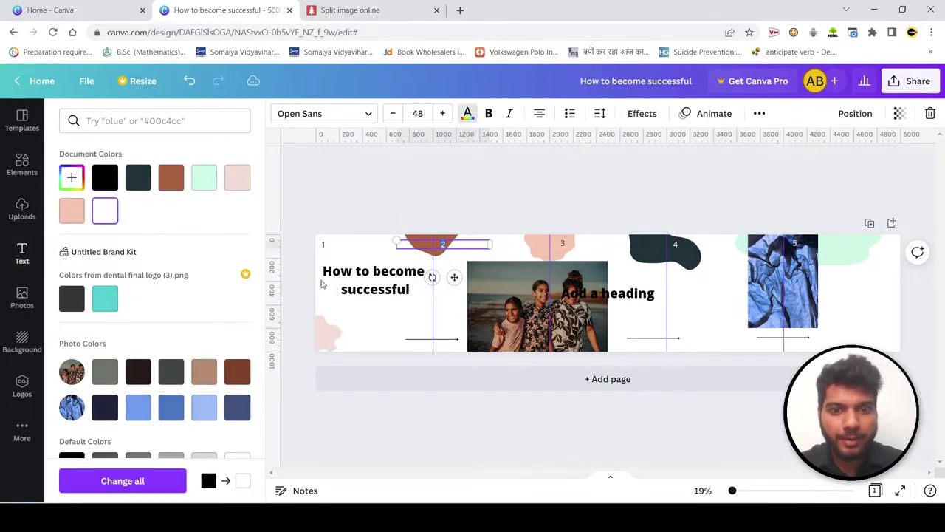
pyautogui.click(466, 198)
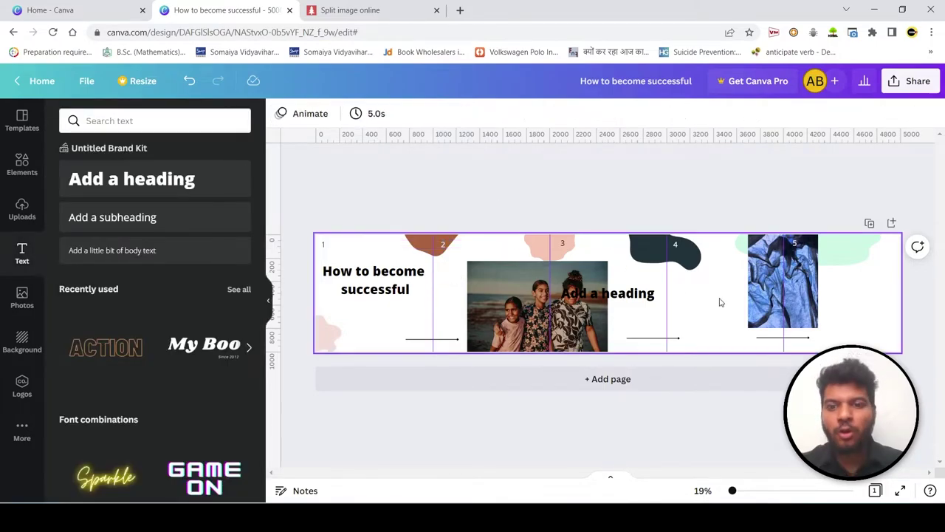
pyautogui.click(574, 299)
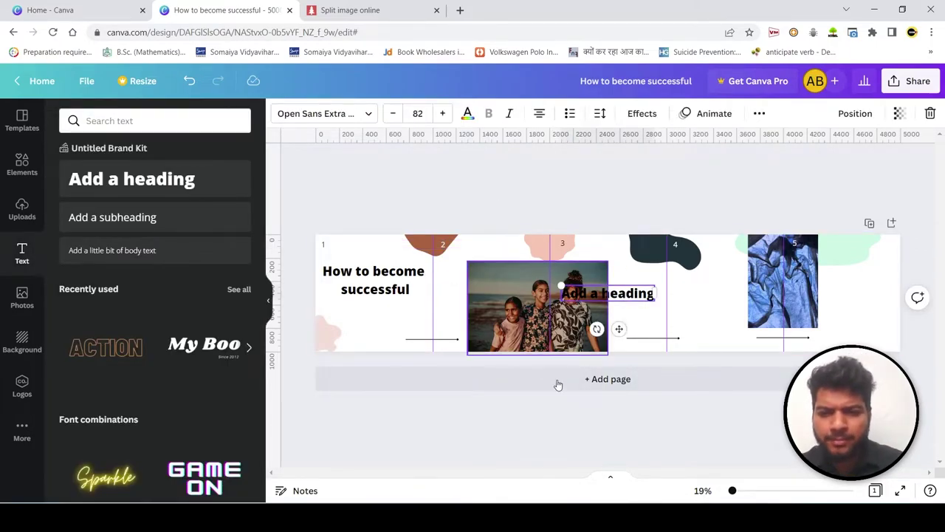
pyautogui.press('Delete')
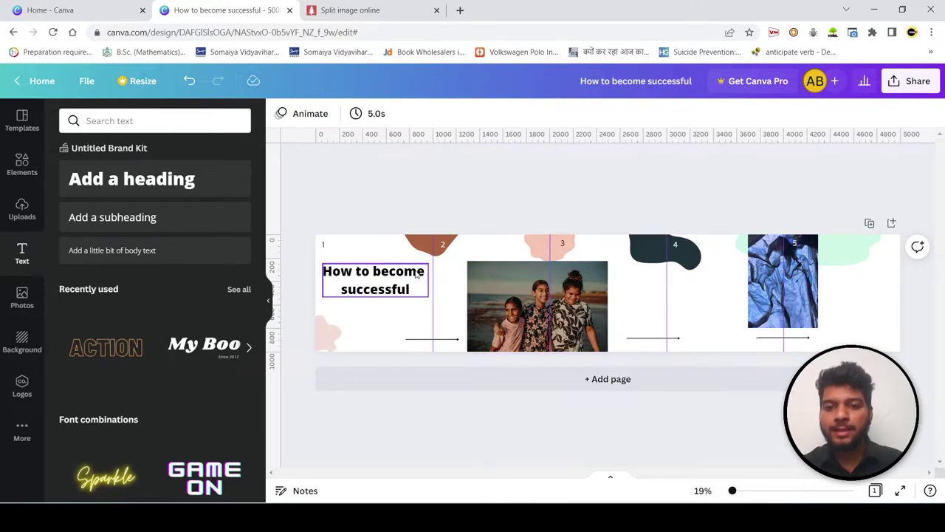
# - Download the carousel design from Share > Download as a 5000×1000 px PNG
pyautogui.click(910, 85)
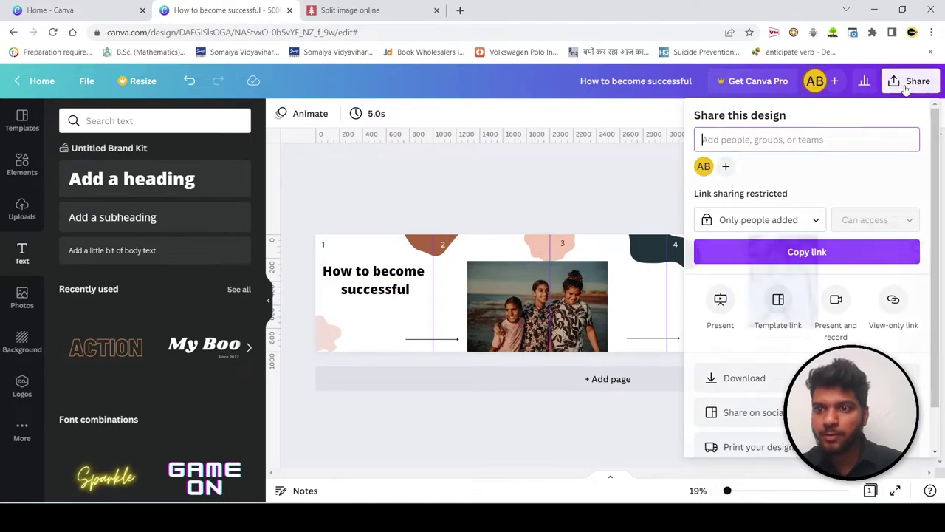
pyautogui.click(907, 86)
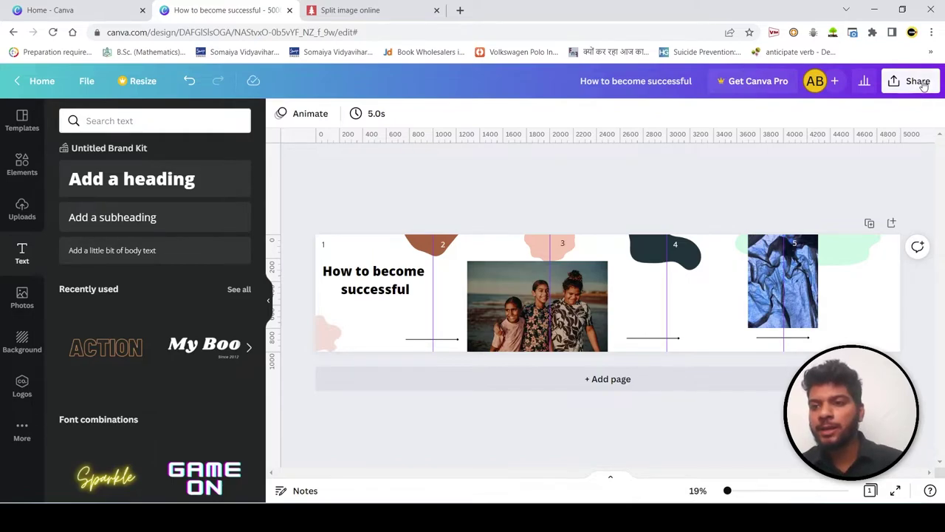
pyautogui.click(920, 83)
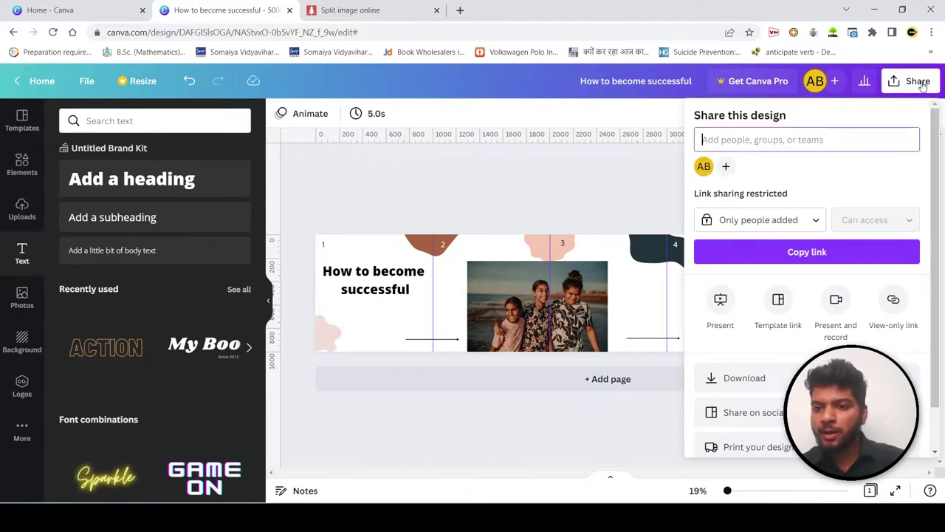
pyautogui.click(765, 373)
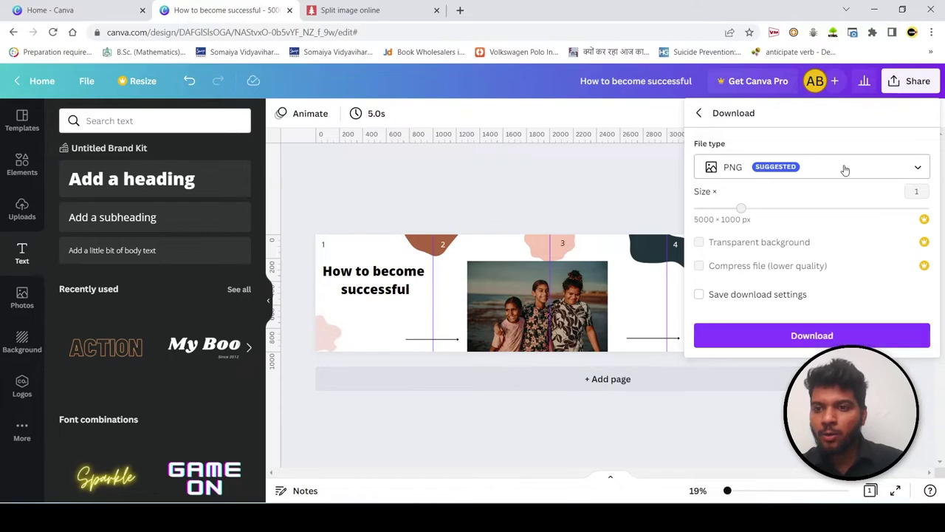
pyautogui.click(804, 336)
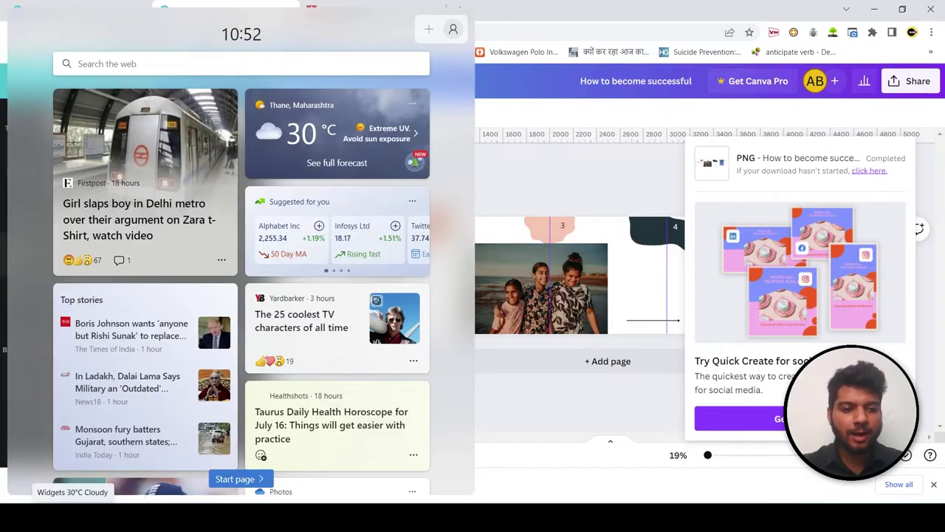
pyautogui.moveTo(499, 501)
pyautogui.moveTo(539, 415)
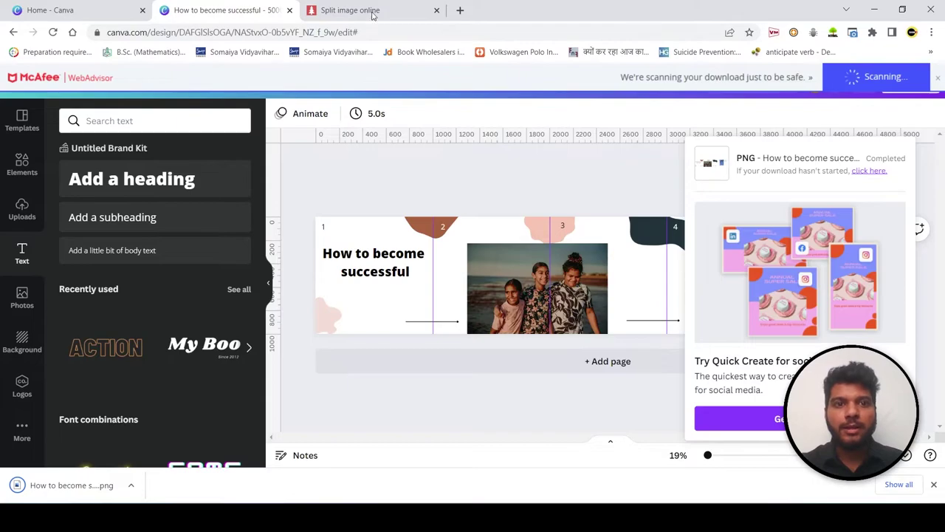
# - Load 'How to become successful.png' from Downloads as the PineTools input image
pyautogui.click(374, 11)
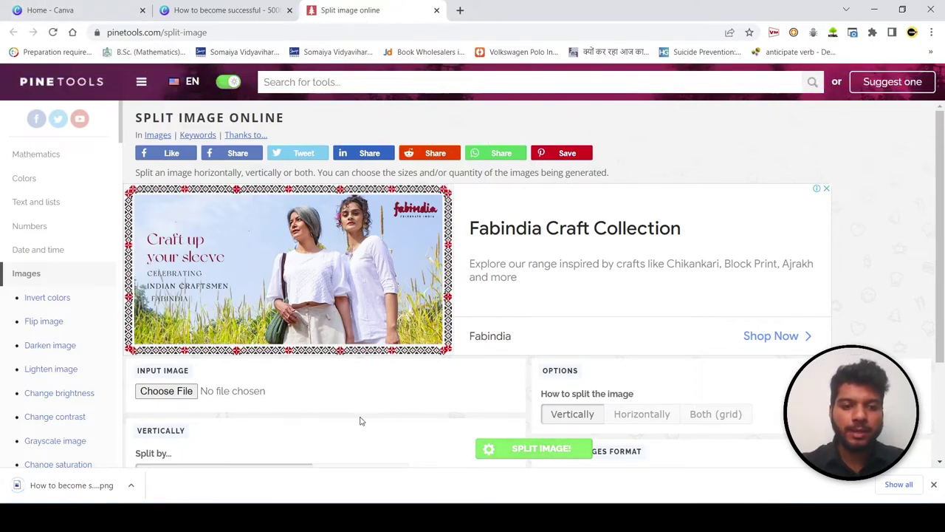
pyautogui.click(183, 396)
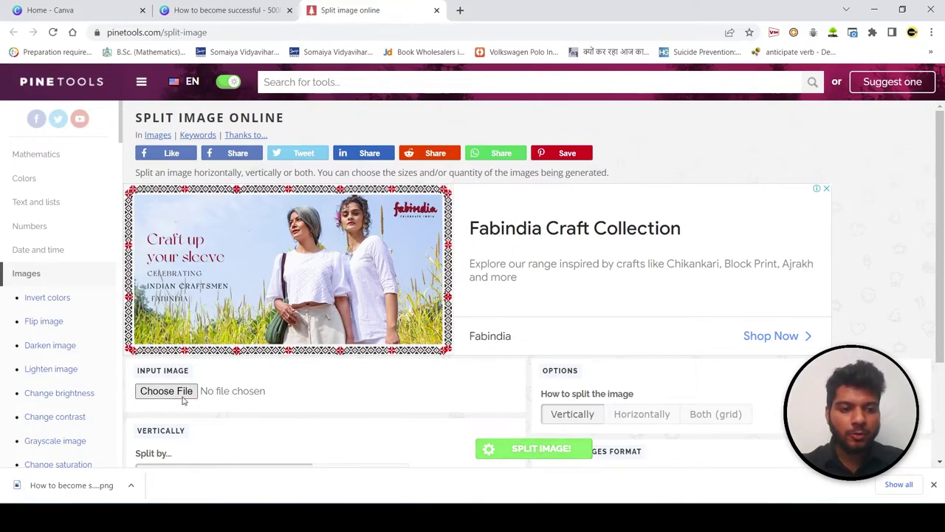
pyautogui.click(167, 110)
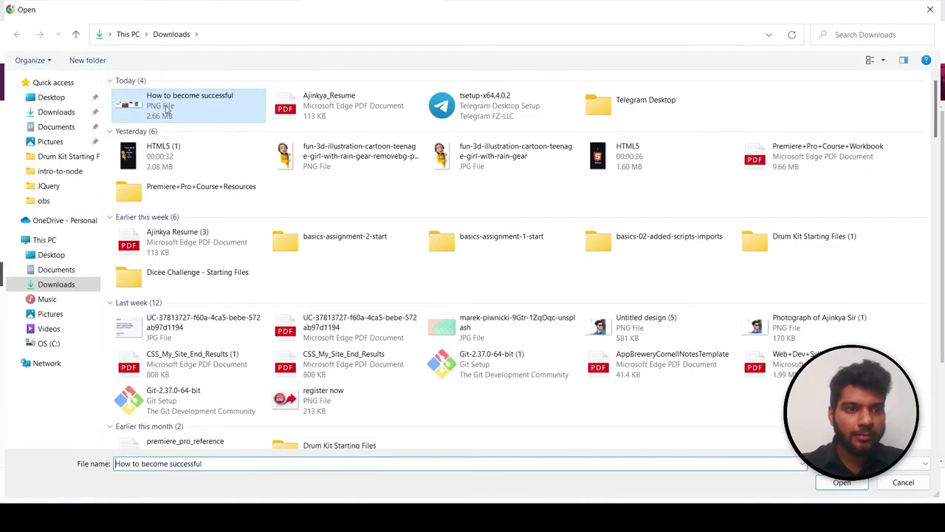
pyautogui.click(840, 483)
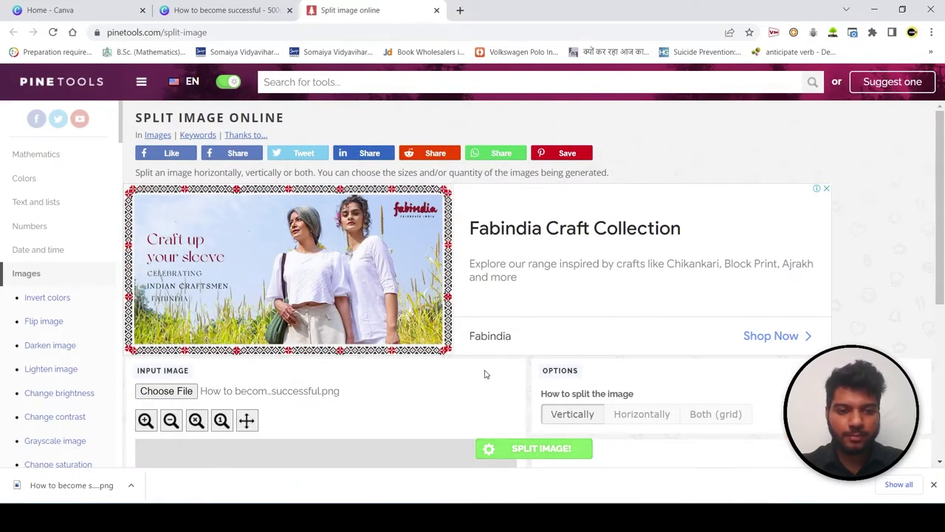
# - Split the carousel image horizontally into 5 blocks with SPLIT IMAGE
pyautogui.scroll(-4, 512, 348)
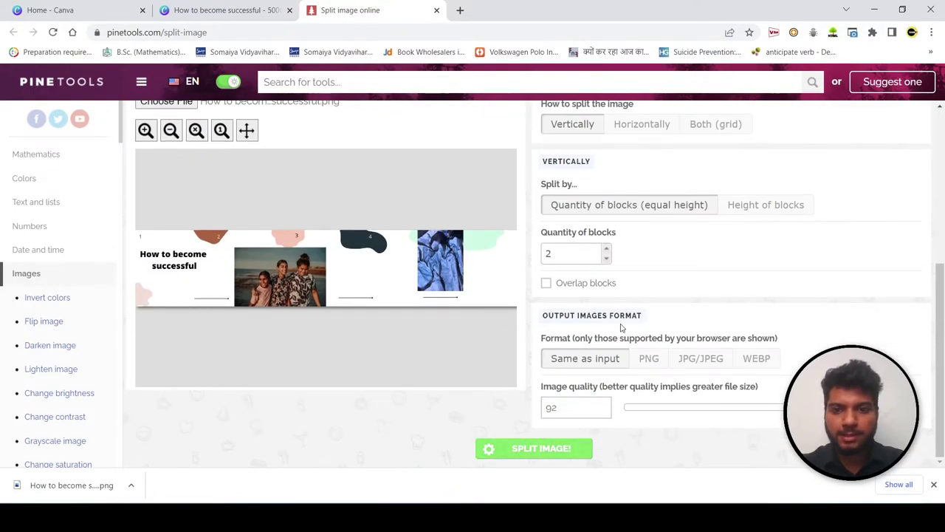
pyautogui.scroll(3, 628, 325)
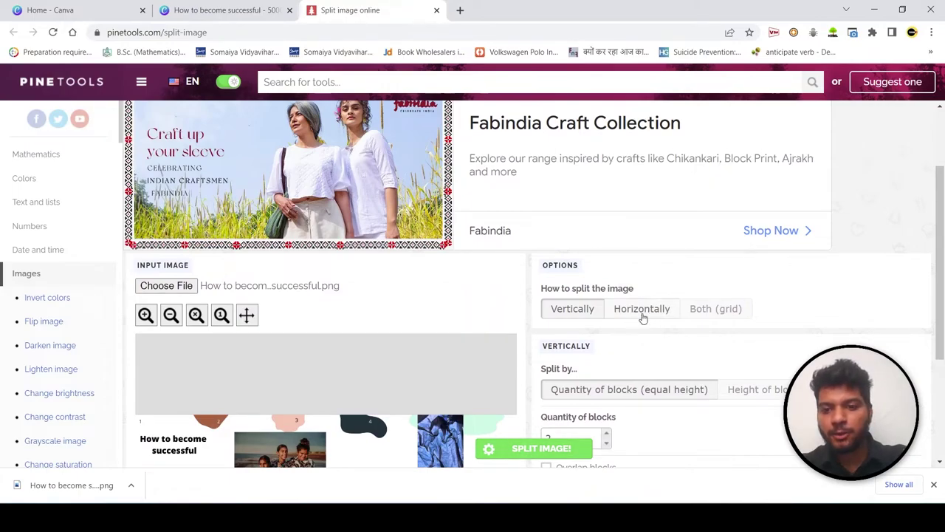
pyautogui.click(642, 316)
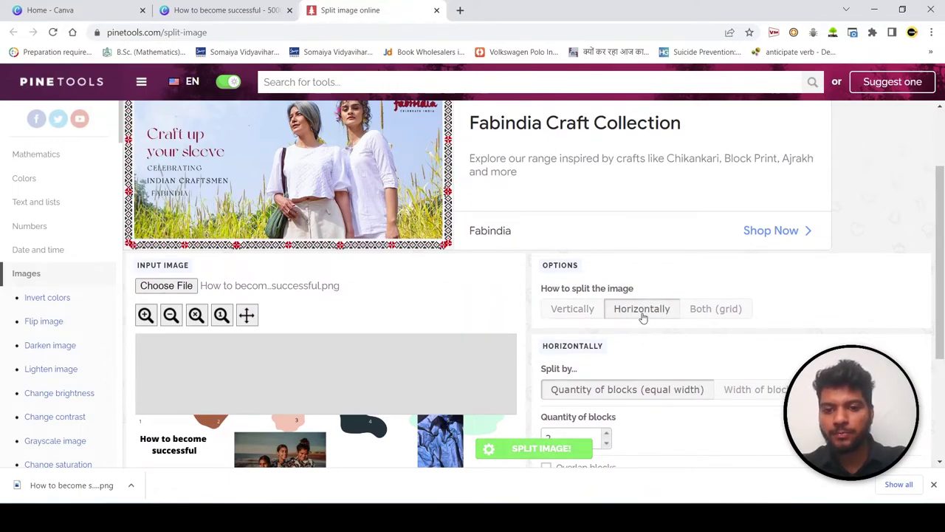
pyautogui.scroll(-2, 642, 316)
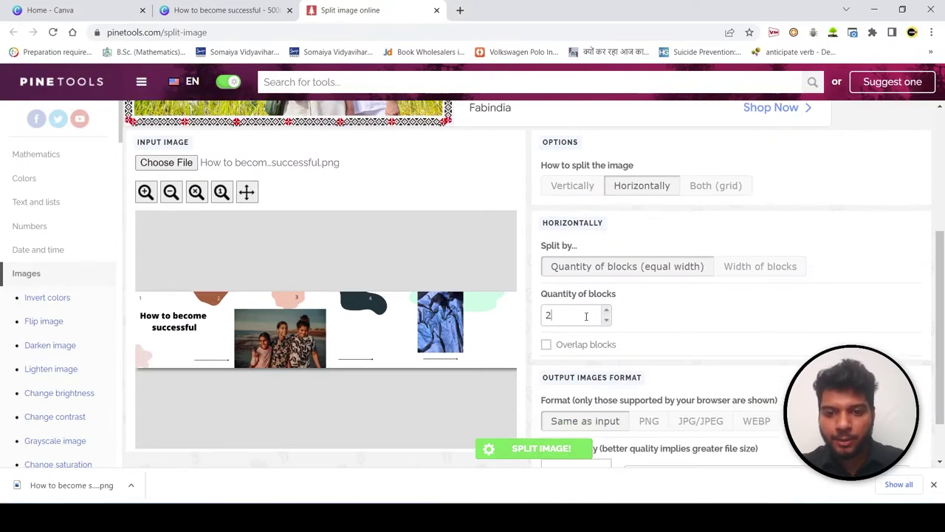
pyautogui.moveTo(585, 316); pyautogui.dragTo(536, 331)
pyautogui.write('5')
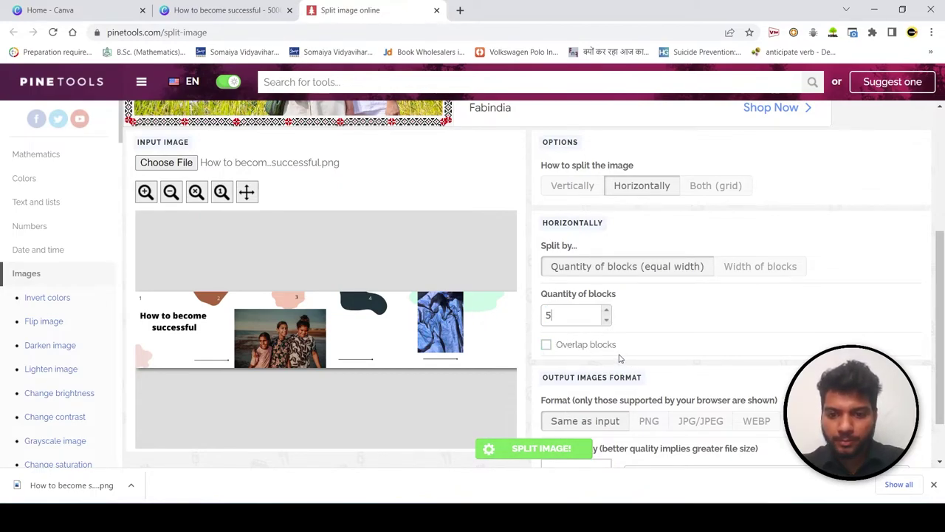
pyautogui.scroll(-2, 557, 441)
pyautogui.click(544, 447)
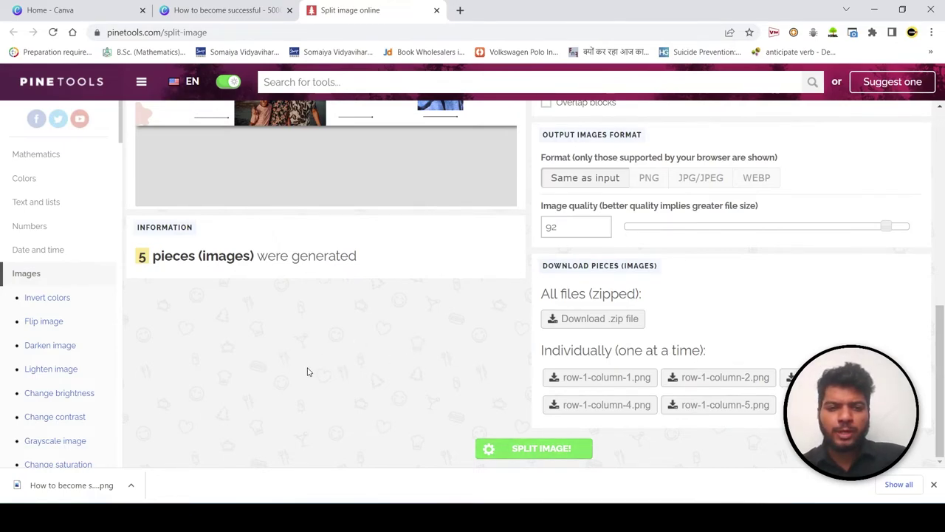
pyautogui.scroll(3, 456, 356)
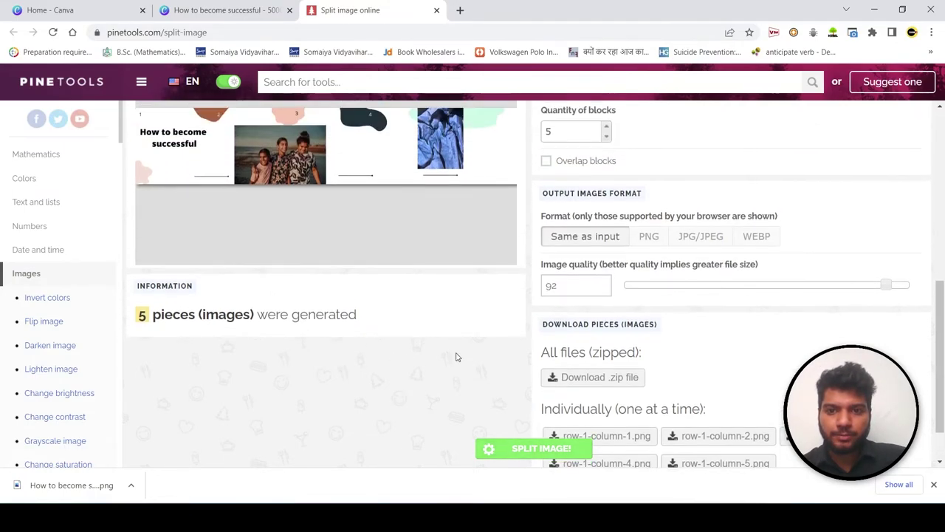
# - Re-split the image and download pieces row-1-column-1 through row-1-column-4.png
pyautogui.click(534, 448)
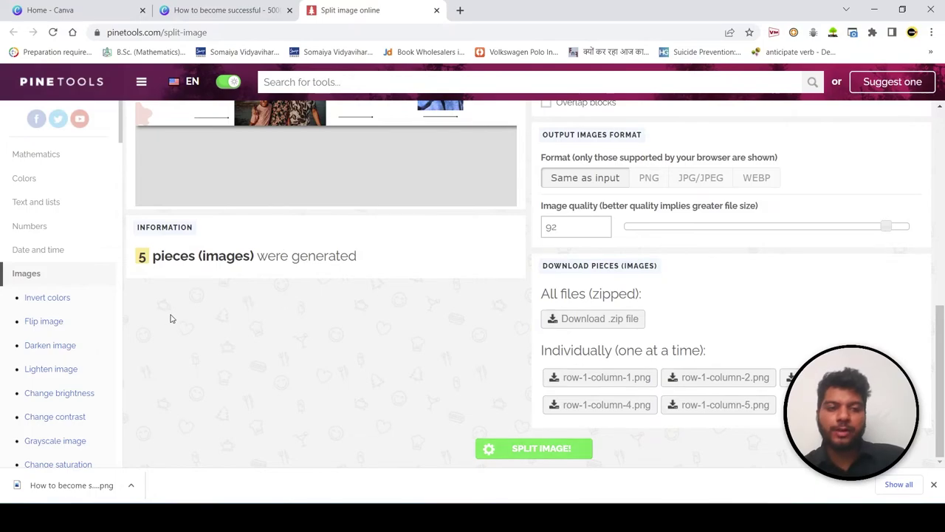
pyautogui.click(619, 378)
pyautogui.click(728, 378)
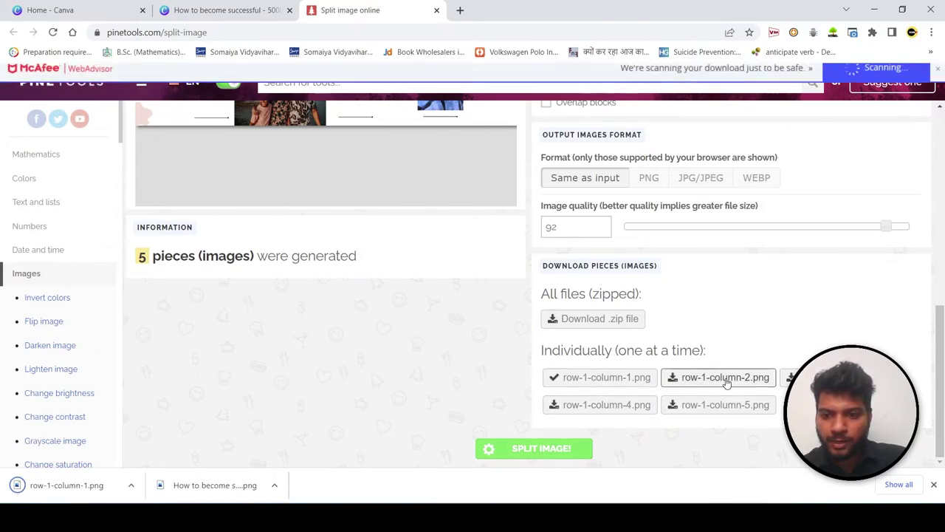
pyautogui.click(624, 404)
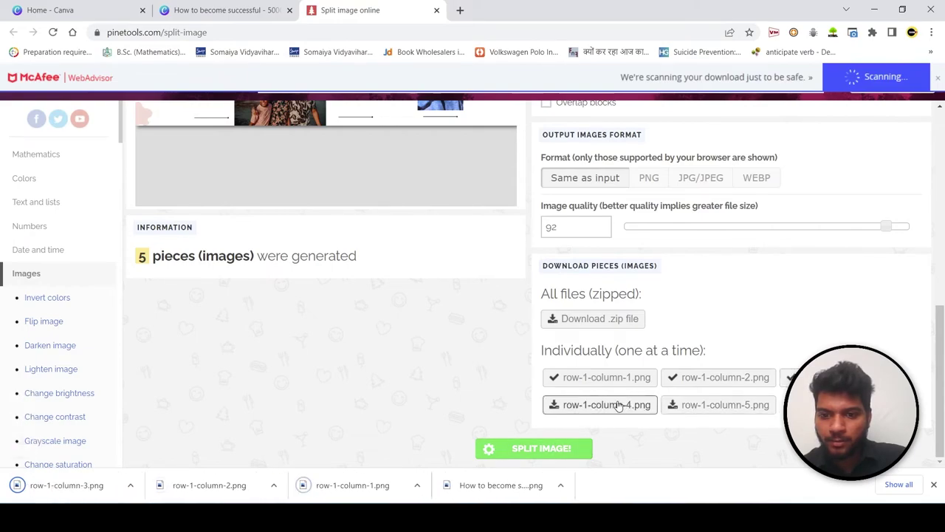
pyautogui.click(711, 404)
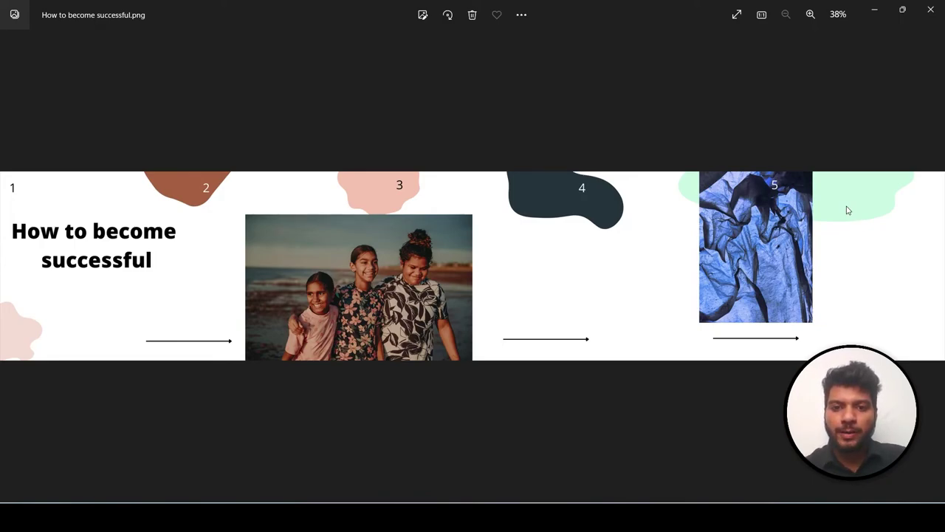
# - Close the image viewer and open the downloaded row-1-column-1.png from the browser
pyautogui.click(930, 10)
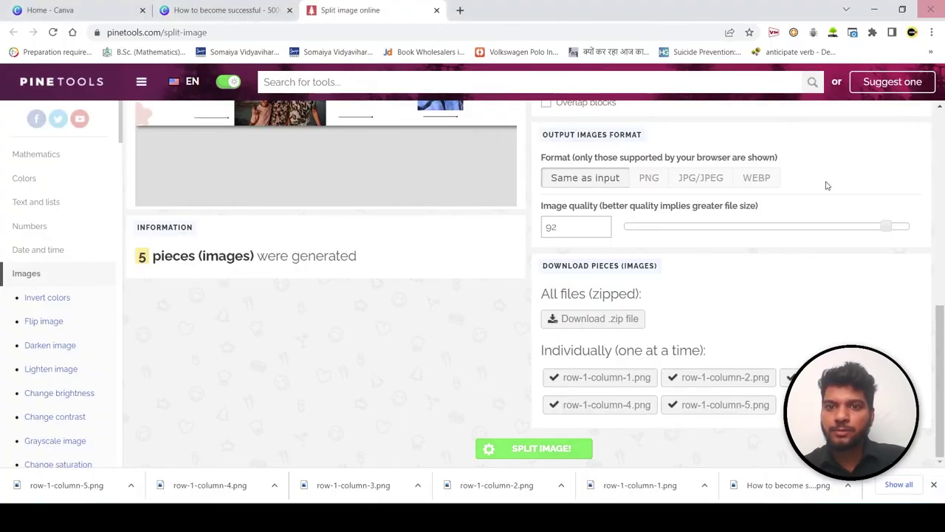
pyautogui.click(785, 485)
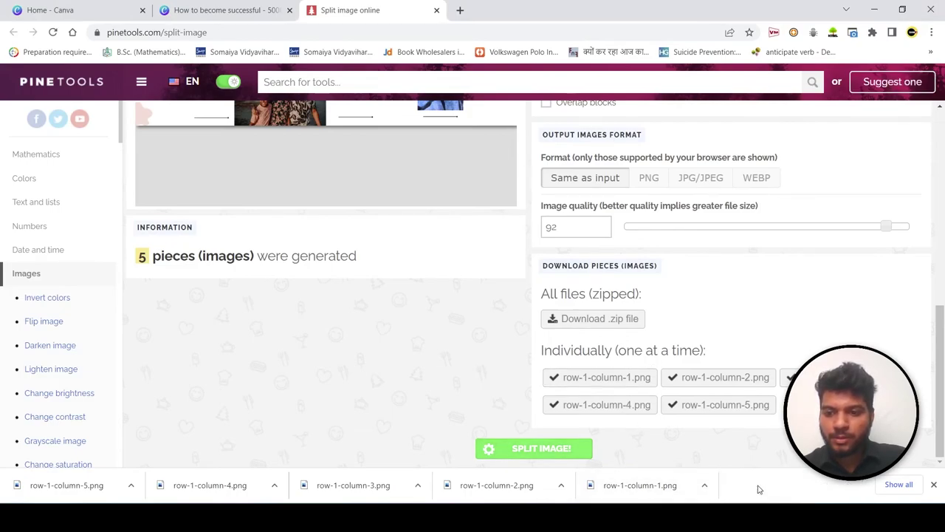
pyautogui.click(653, 485)
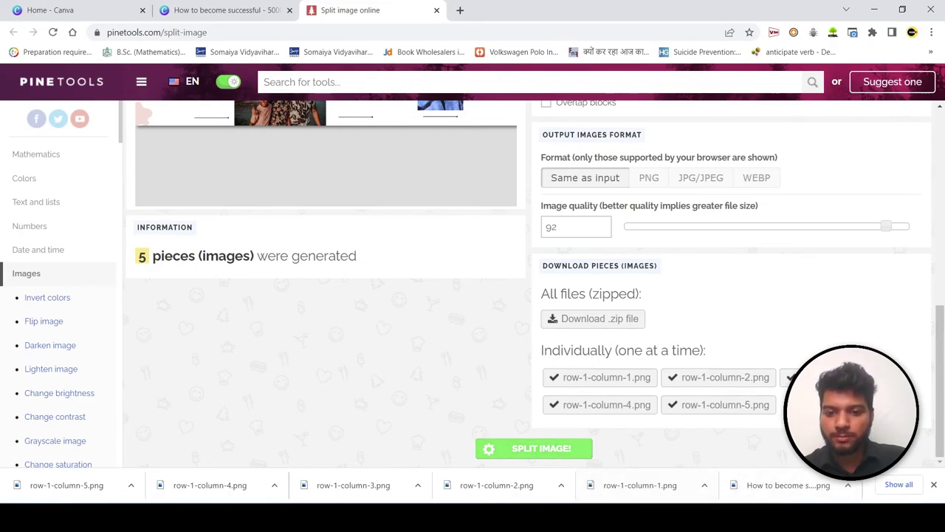
pyautogui.moveTo(598, 480)
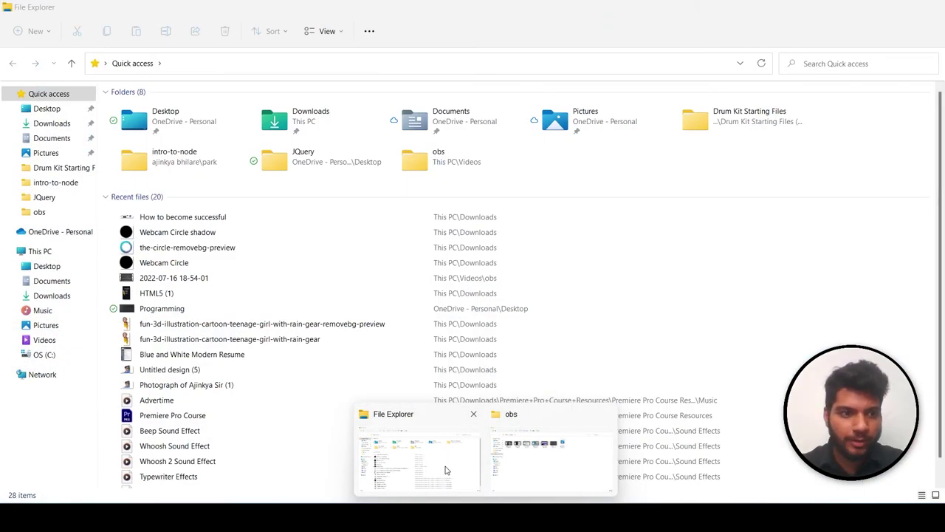
# - In File Explorer's Downloads folder, preview the first slide image, row-1-column-1
pyautogui.click(445, 470)
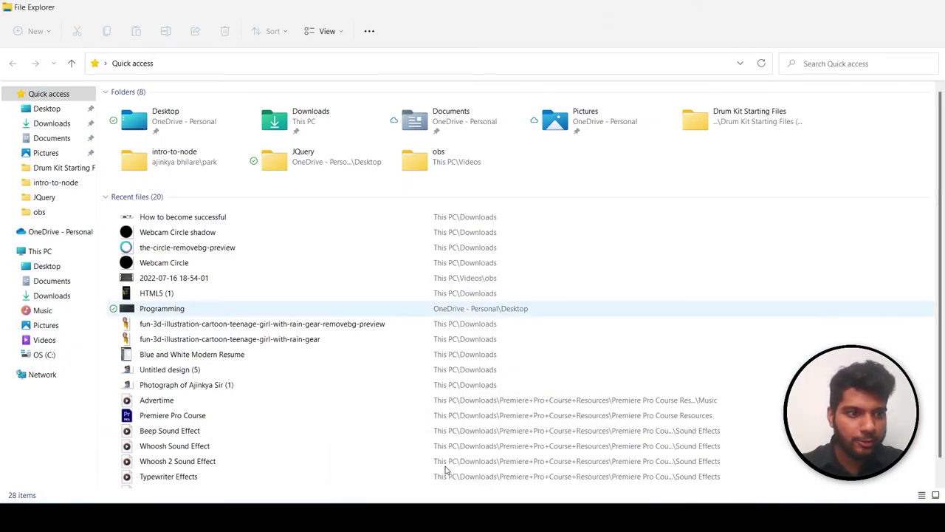
pyautogui.click(52, 295)
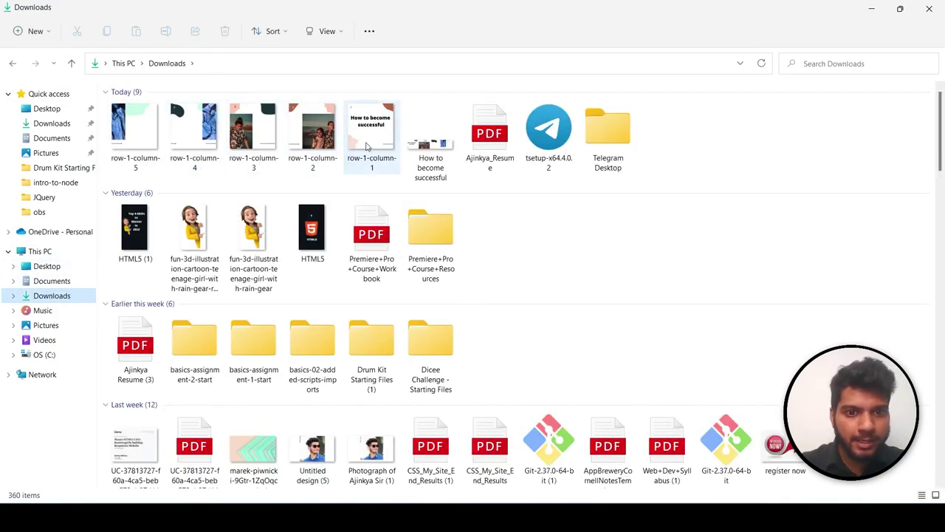
pyautogui.click(369, 146)
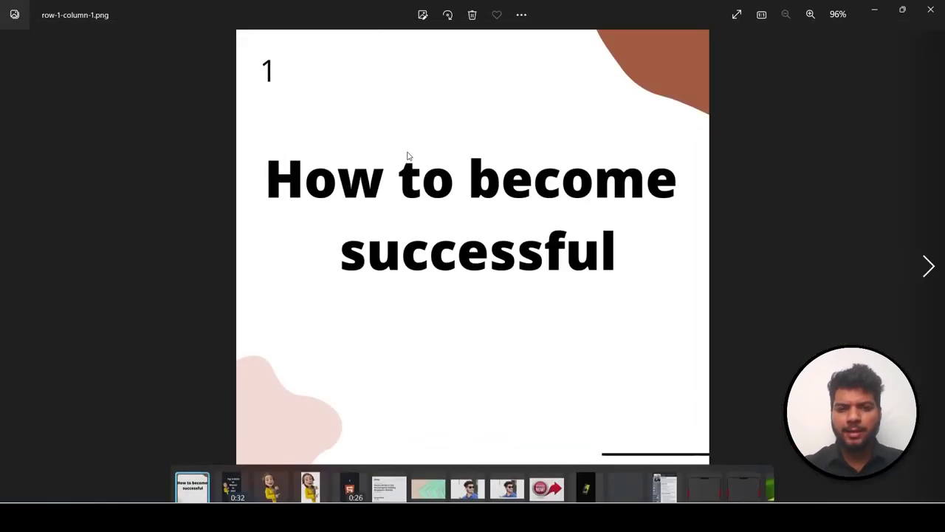
pyautogui.press('Right')
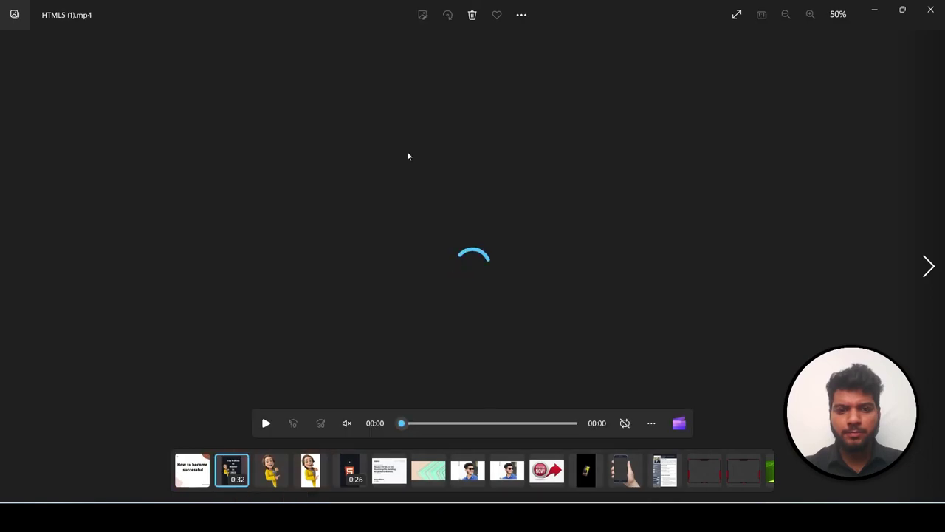
pyautogui.press('Left')
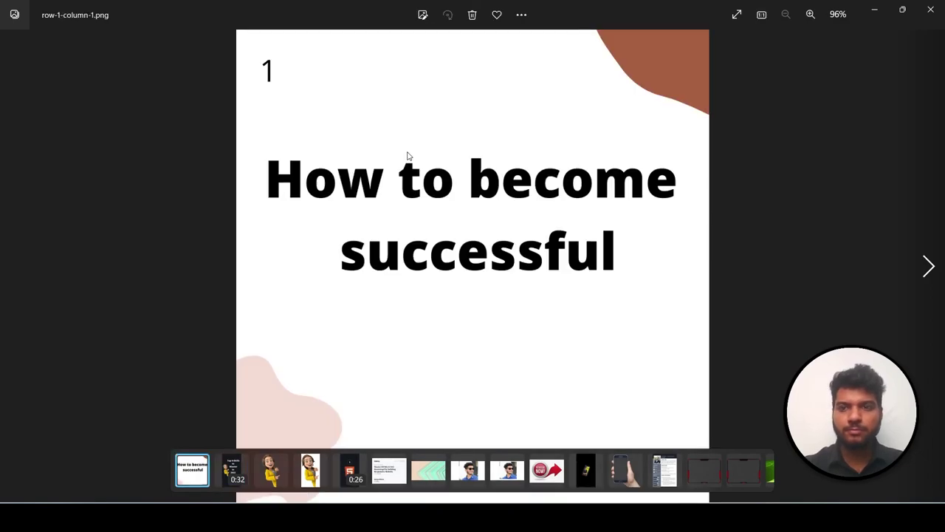
pyautogui.click(930, 9)
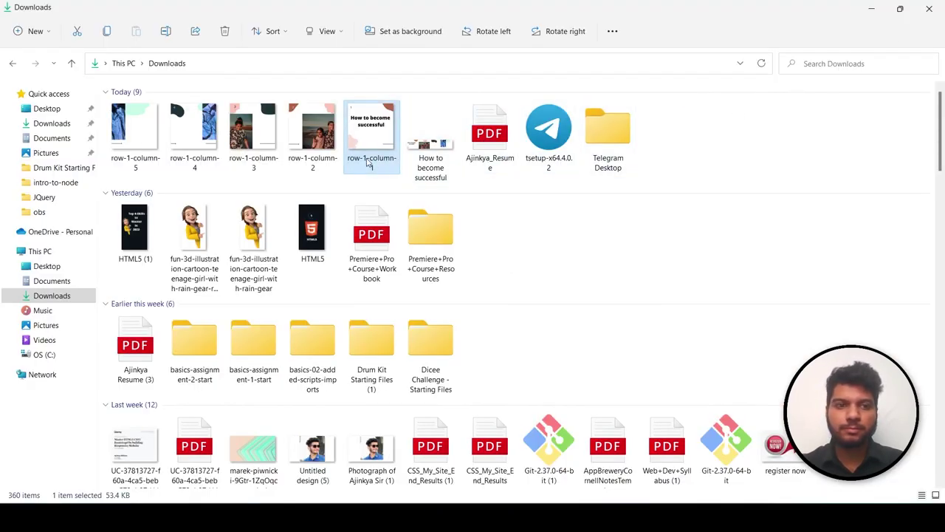
# - Preview slide images row-1-column-2 and row-1-column-3 in Photos
pyautogui.click(324, 136)
pyautogui.doubleClick(323, 136)
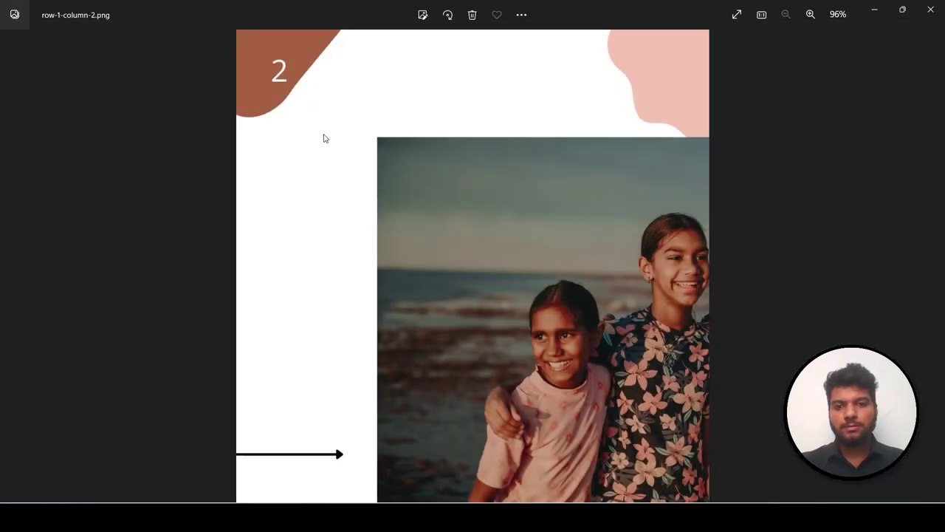
pyautogui.click(930, 9)
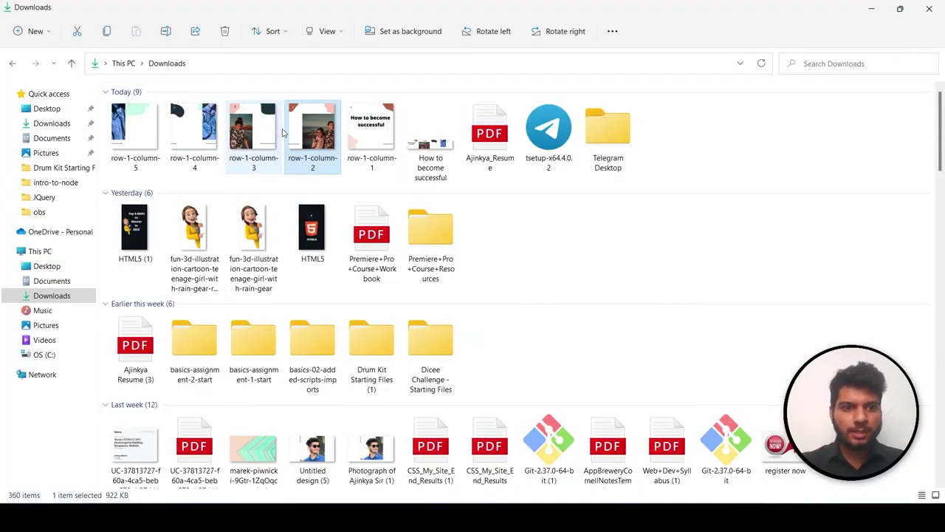
pyautogui.click(263, 130)
pyautogui.doubleClick(267, 129)
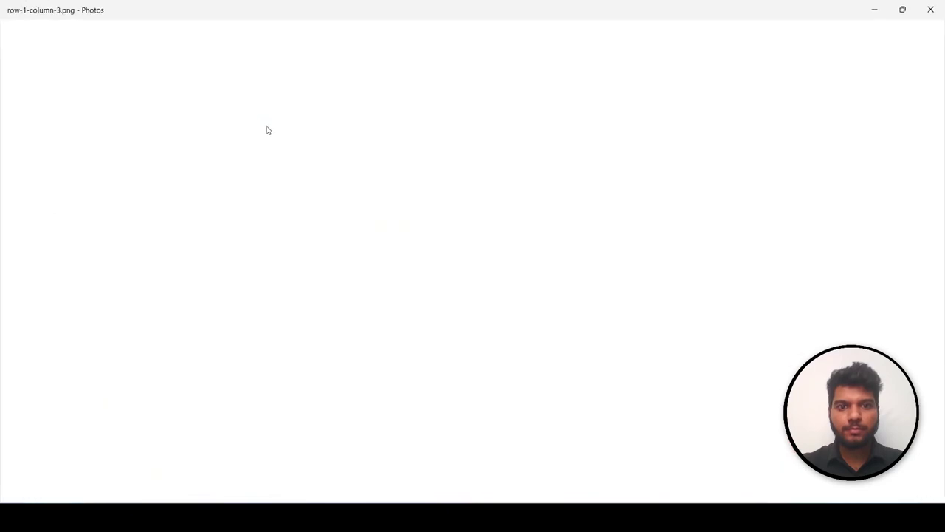
pyautogui.click(941, 15)
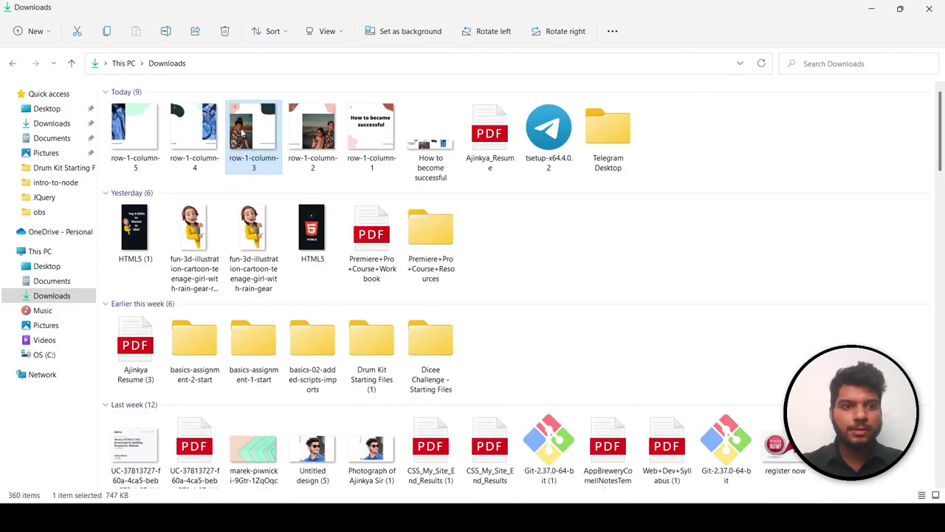
# - Preview slide images row-1-column-4 and row-1-column-5 in Photos
pyautogui.click(200, 135)
pyautogui.doubleClick(200, 136)
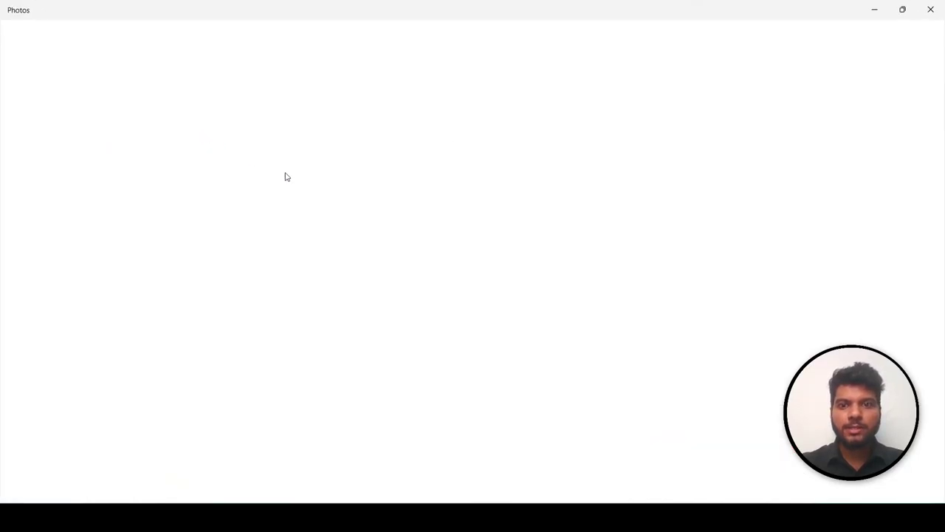
pyautogui.click(930, 10)
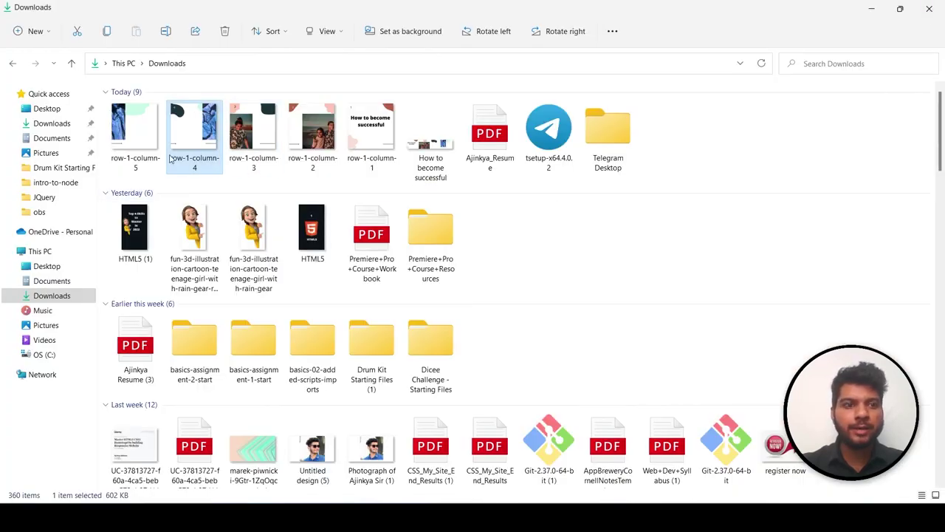
pyautogui.click(145, 144)
pyautogui.doubleClick(144, 144)
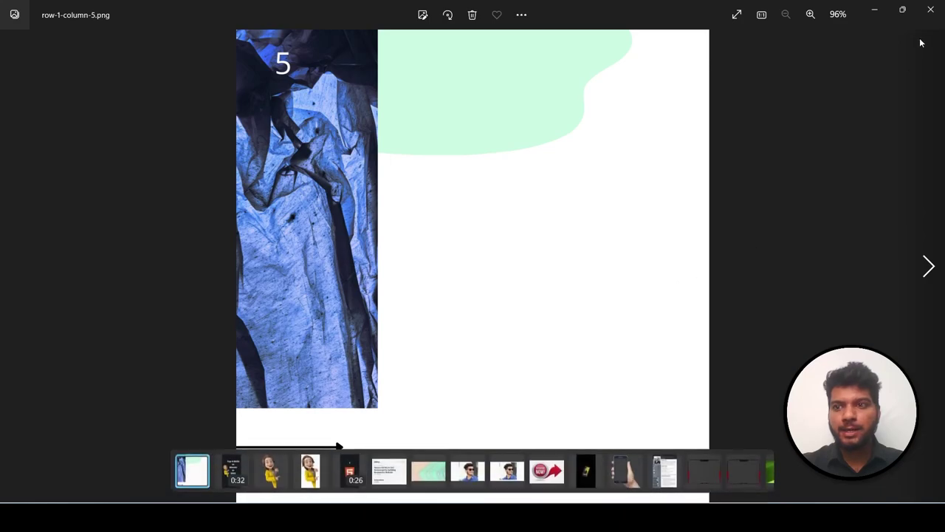
pyautogui.click(931, 9)
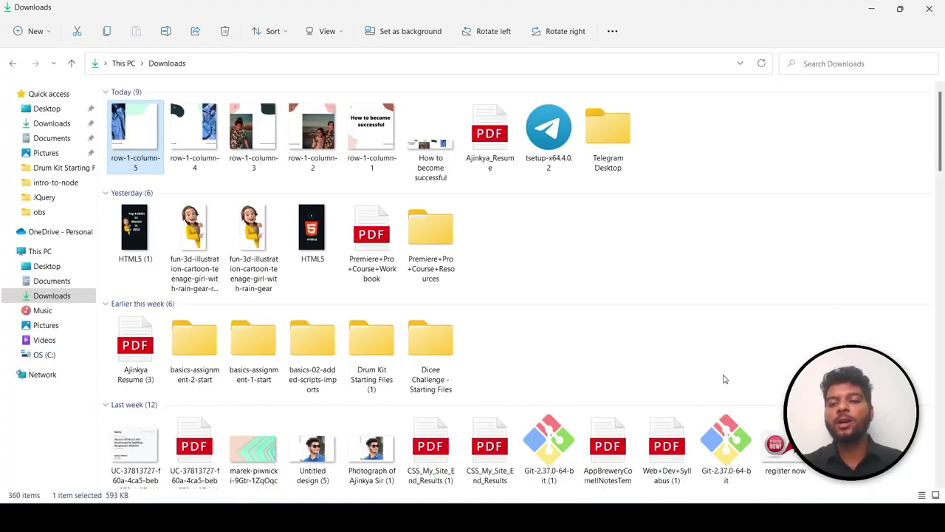